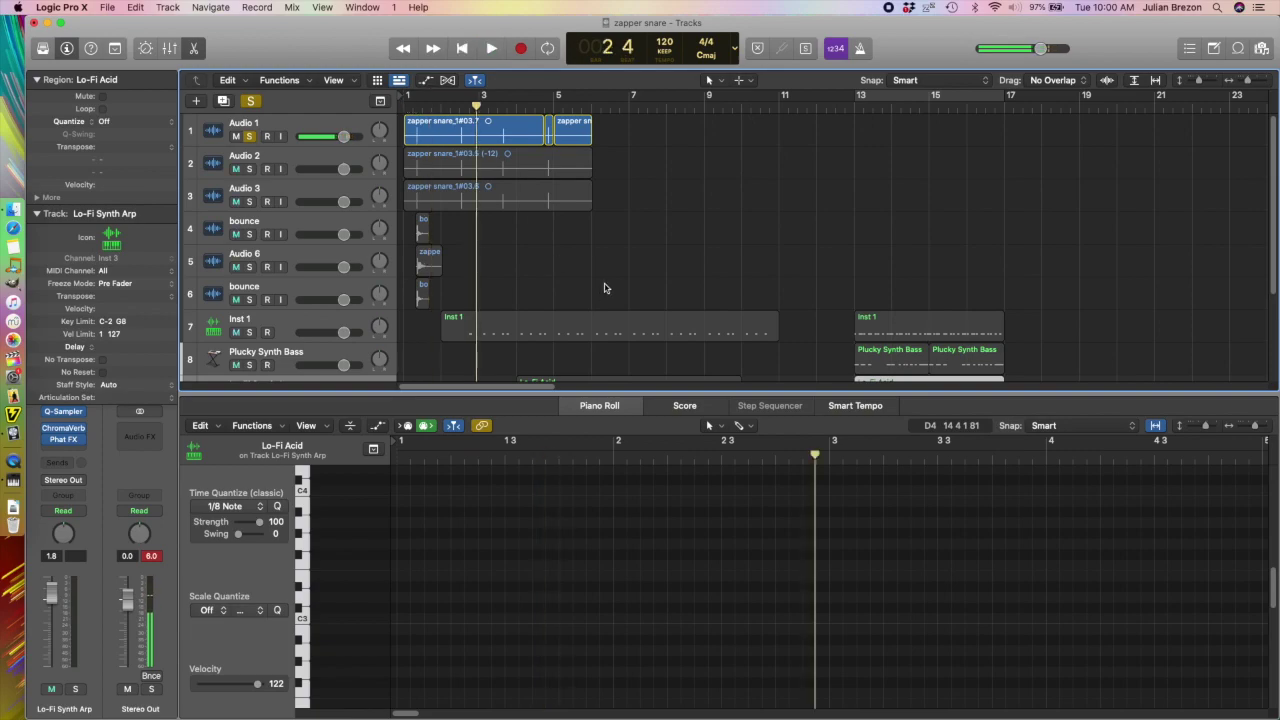
Play the arrangement from bar 13, where the instrument regions Inst 1, Plucky Synth Bass, Lo-Fi Acid and Sax Mono Lead begin
{"action": "left_click_drag", "start_coordinate": [529, 385], "coordinate": [568, 385]}
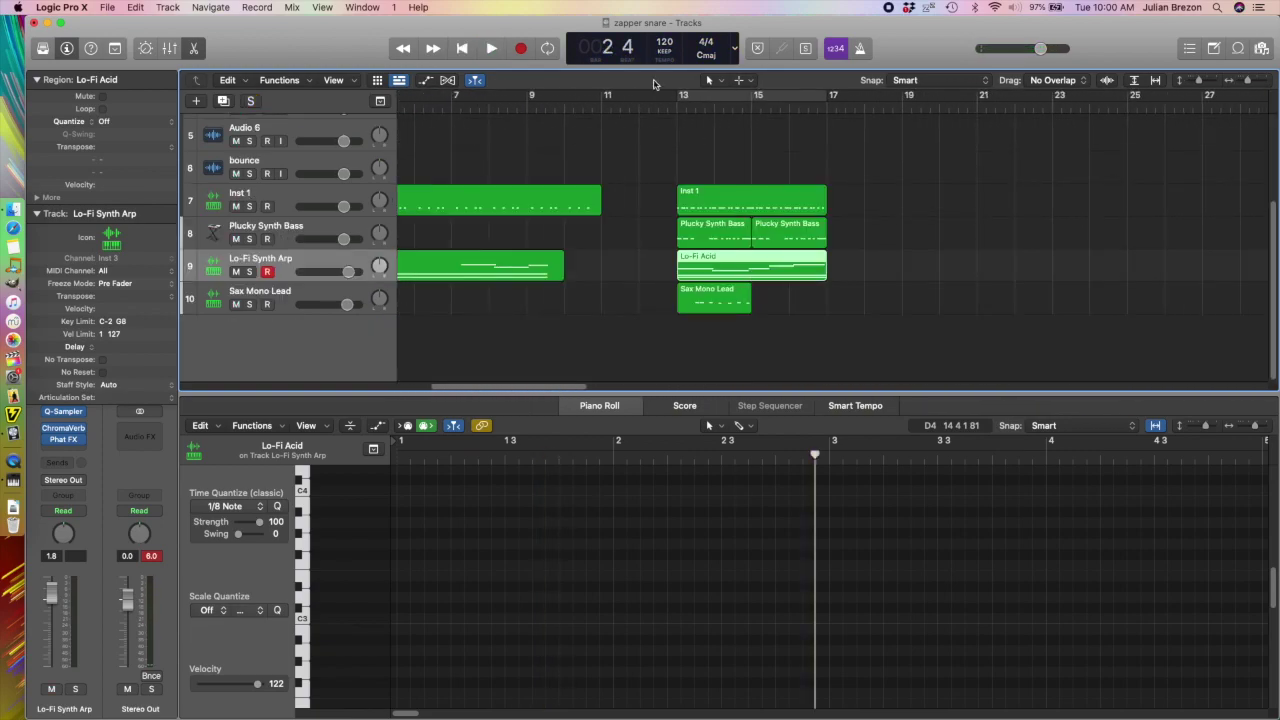
{"action": "left_click", "coordinate": [681, 100]}
{"action": "key", "text": "space"}
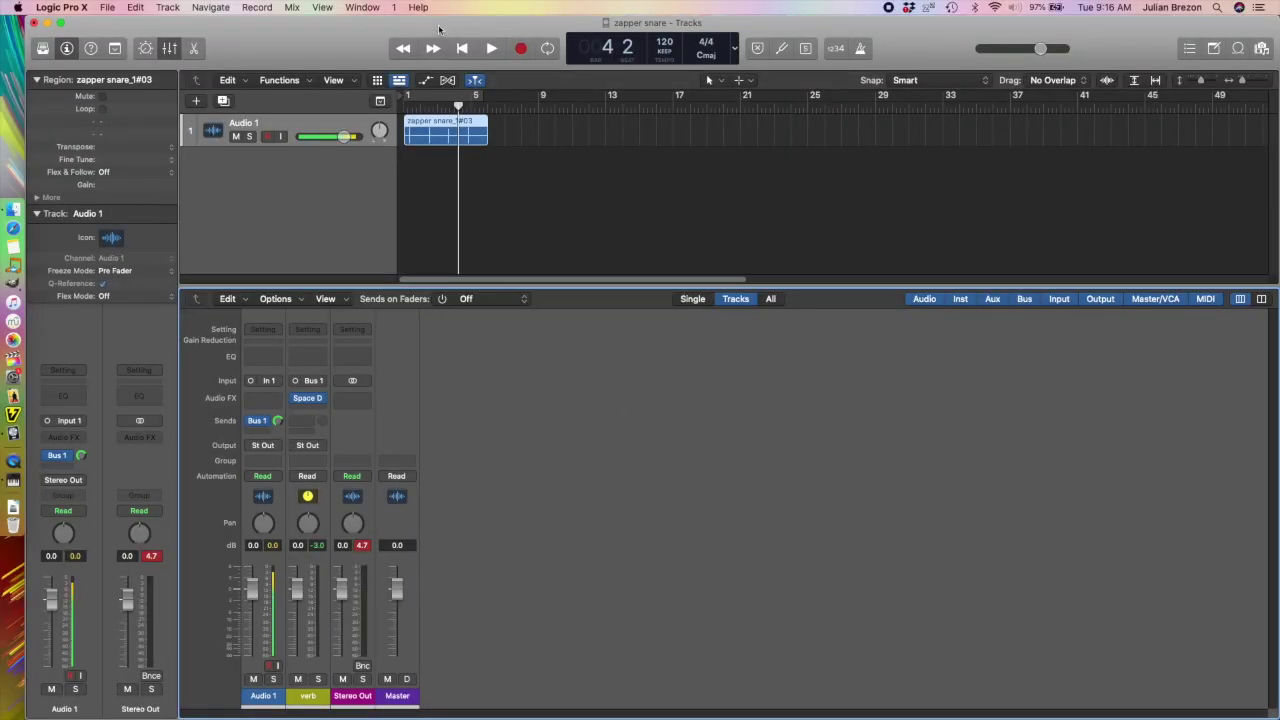
Play the zapper snare region on the Audio 1 track from the beginning of the project
{"action": "left_click", "coordinate": [462, 48]}
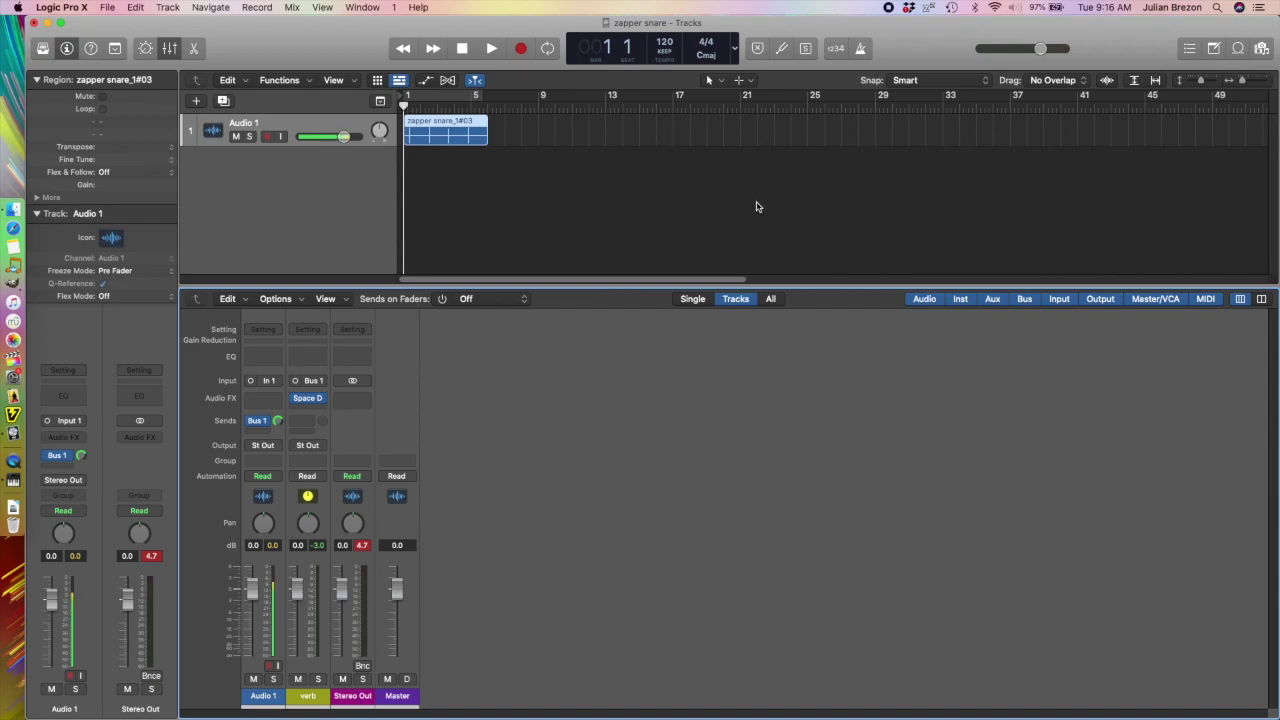
{"action": "key", "text": "space"}
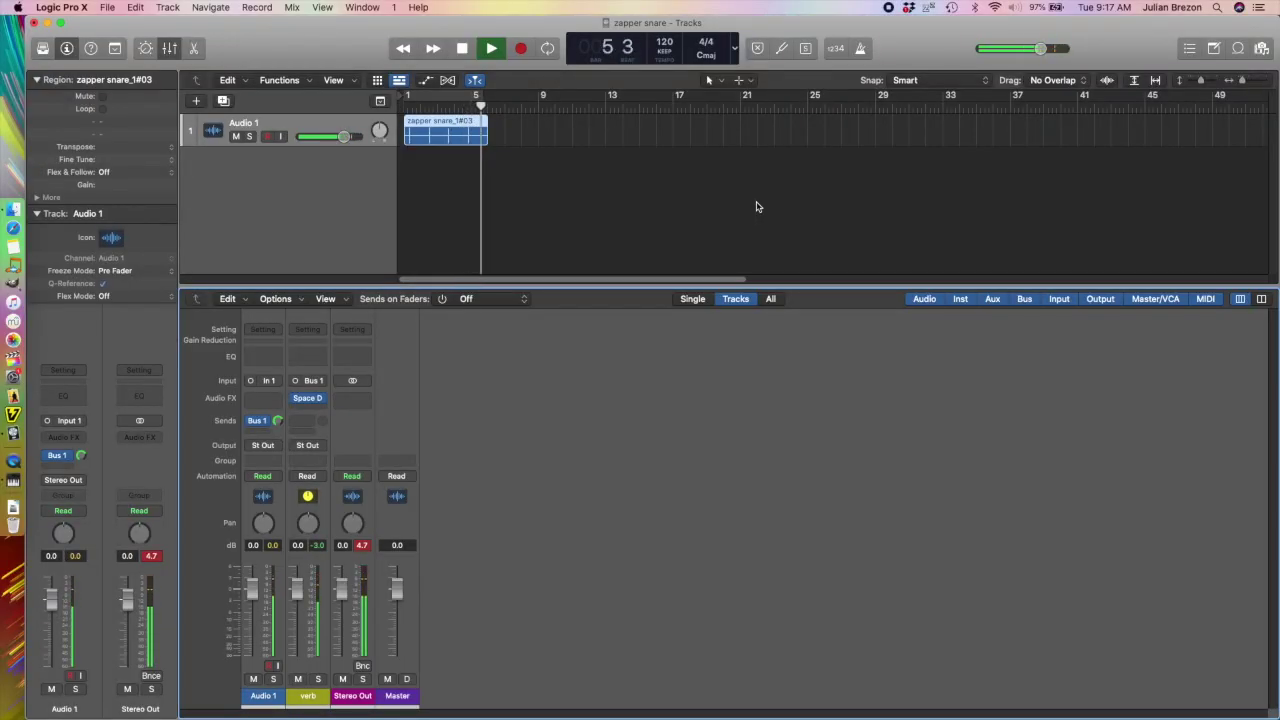
{"action": "key", "text": "space"}
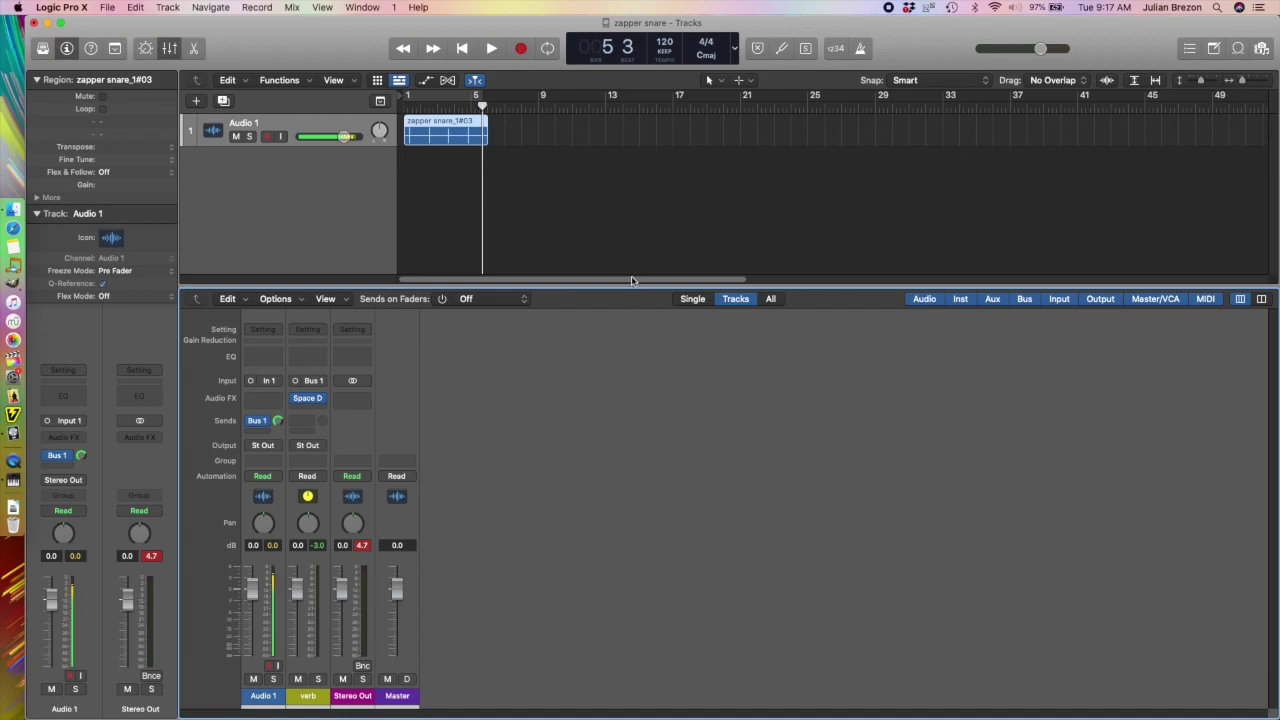
{"action": "left_click_drag", "start_coordinate": [630, 280], "coordinate": [575, 286]}
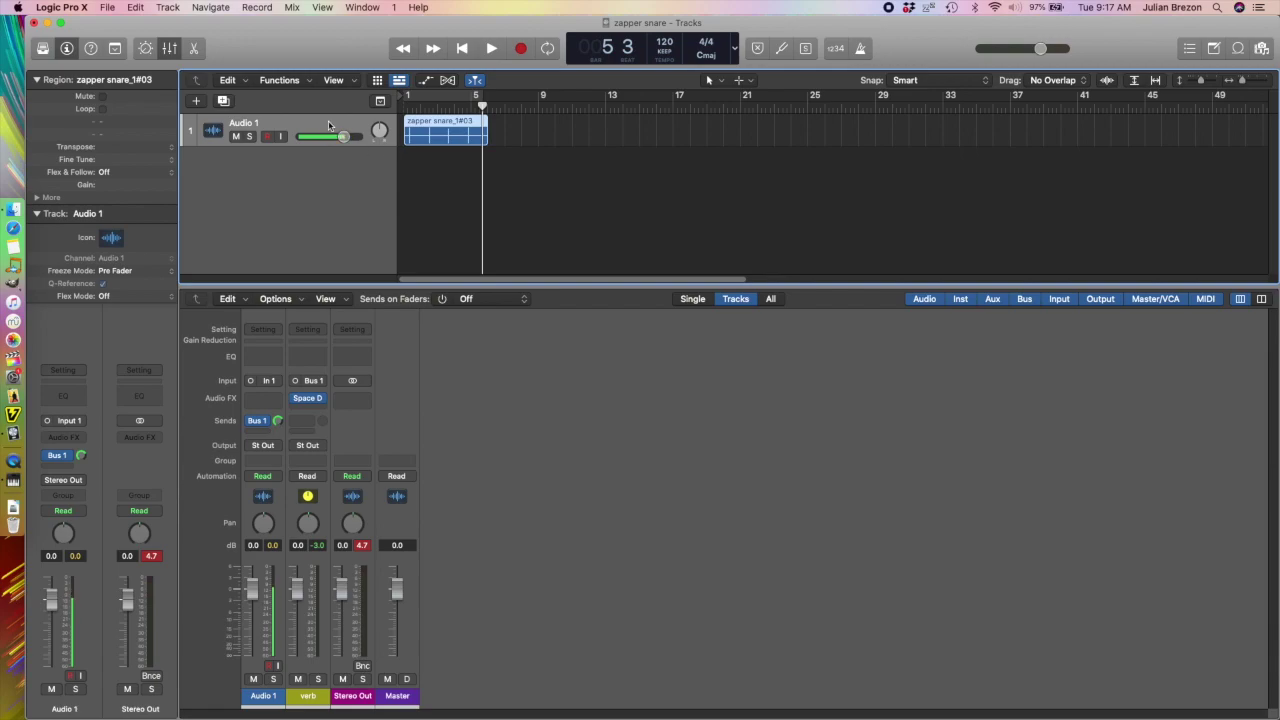
{"action": "key", "text": "Return"}
{"action": "key", "text": "space"}
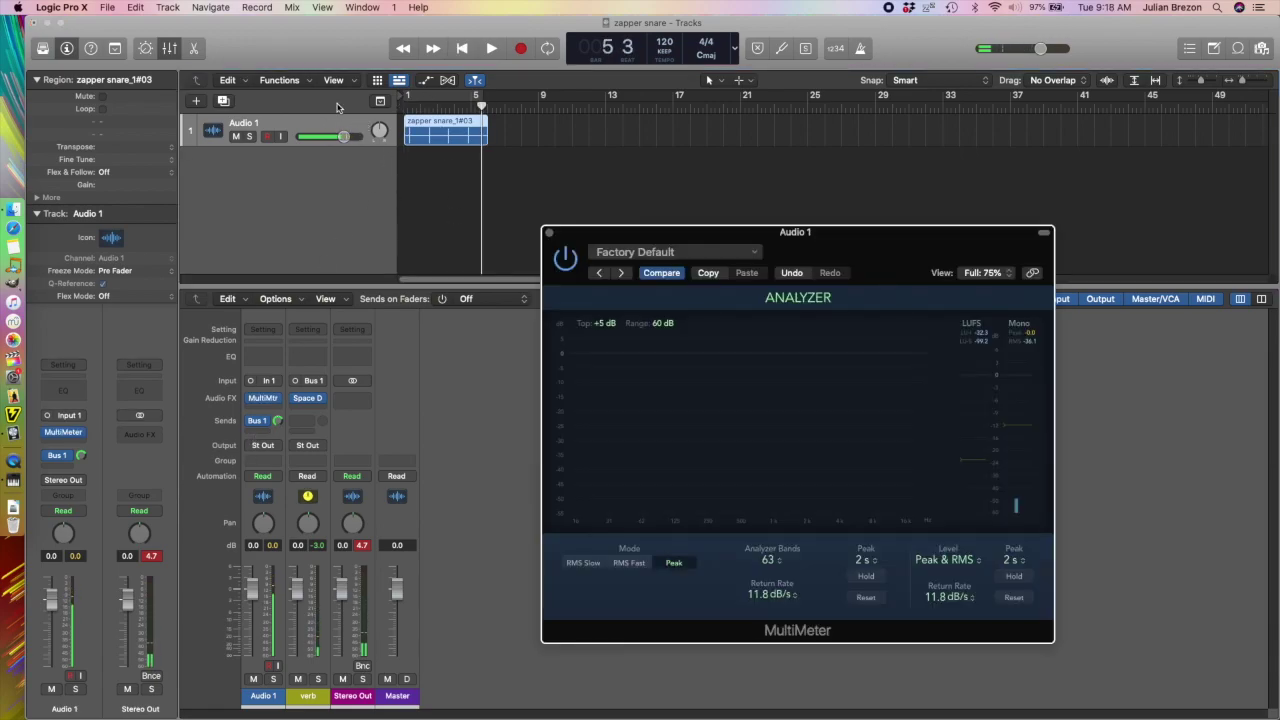
Duplicate the Audio 1 track twice and copy the zapper snare region onto Audio 2 and Audio 3
{"action": "key", "text": "super+d"}
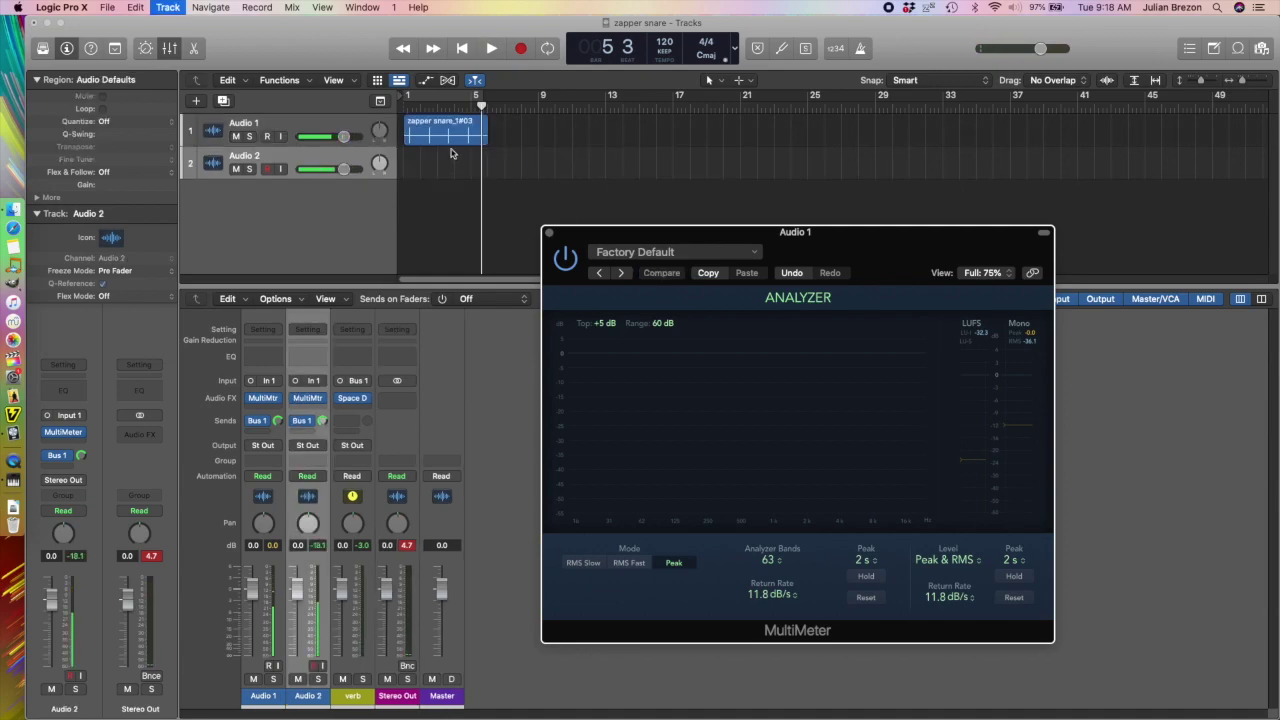
{"action": "key", "text": "super+d"}
{"action": "left_click_drag", "start_coordinate": [445, 135], "coordinate": [444, 204]}
Play the three stacked snare tracks from the beginning while watching the MultiMeter analyzer
{"action": "left_click_drag", "start_coordinate": [610, 232], "coordinate": [587, 238]}
{"action": "left_click_drag", "start_coordinate": [420, 108], "coordinate": [404, 108]}
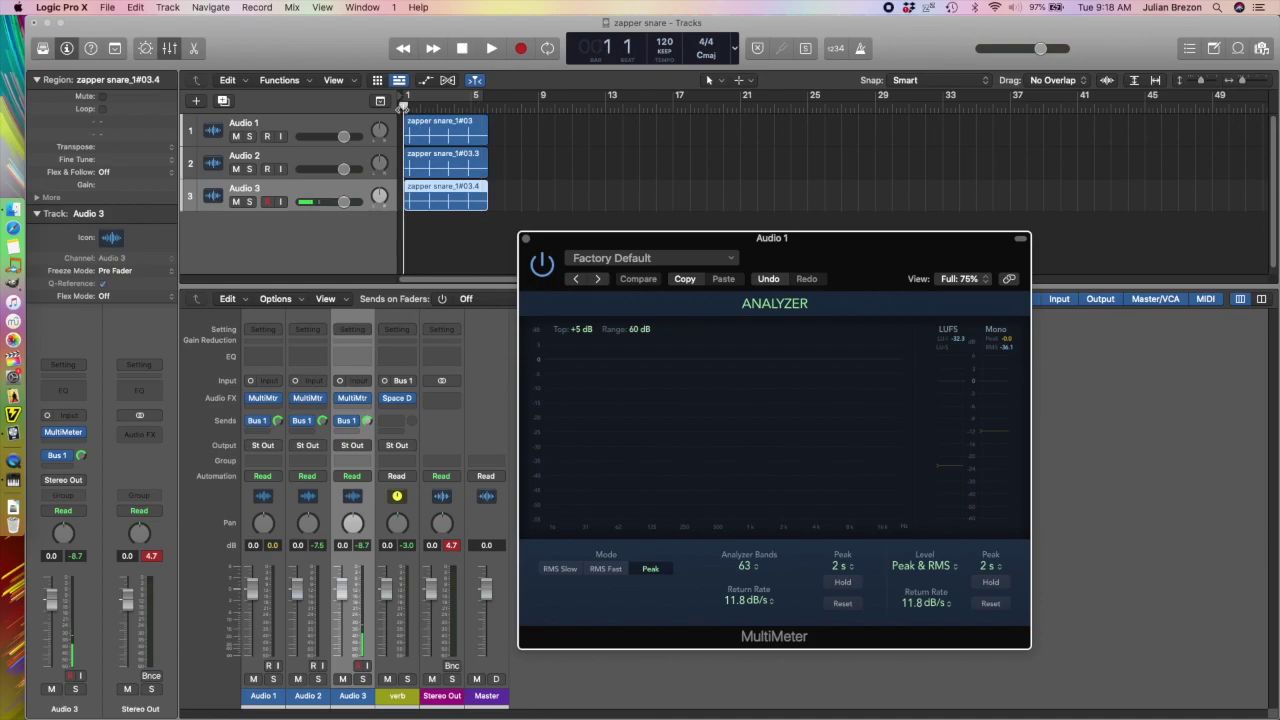
{"action": "key", "text": "space"}
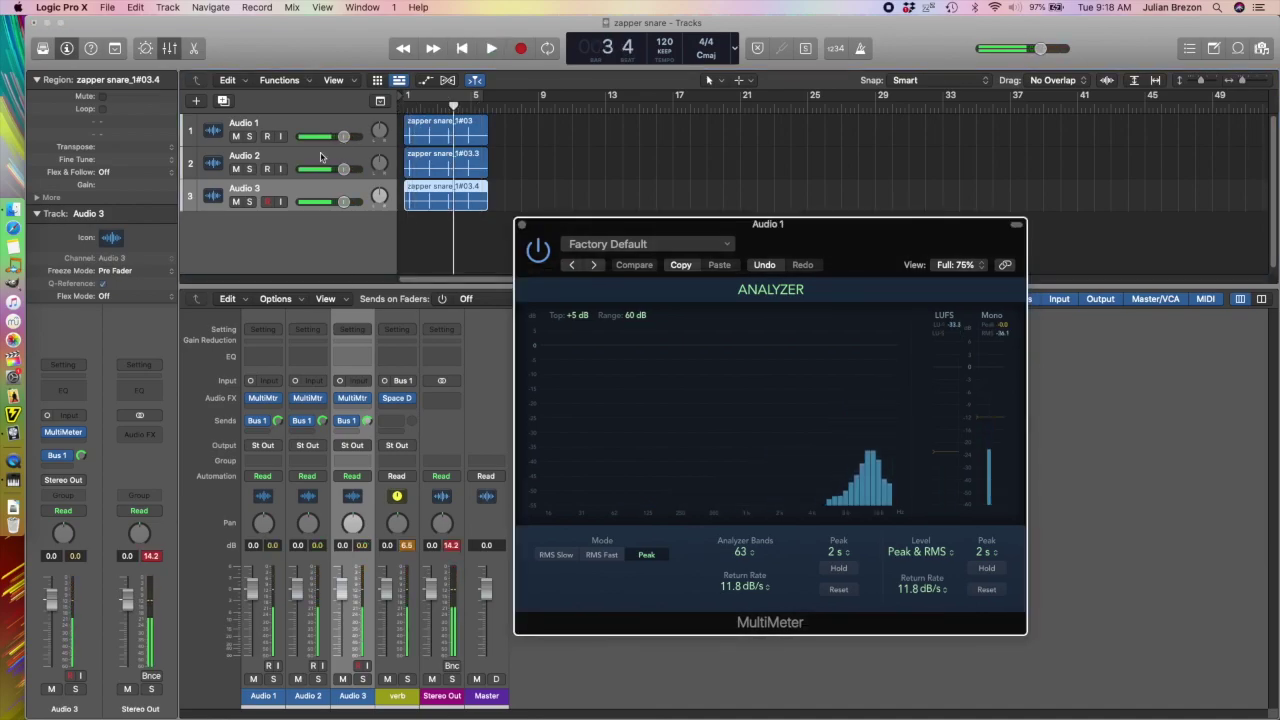
Transpose the Audio 2 region by -12 and the Audio 3 region by -24
{"action": "left_click", "coordinate": [285, 155]}
{"action": "left_click_drag", "start_coordinate": [119, 147], "coordinate": [137, 172]}
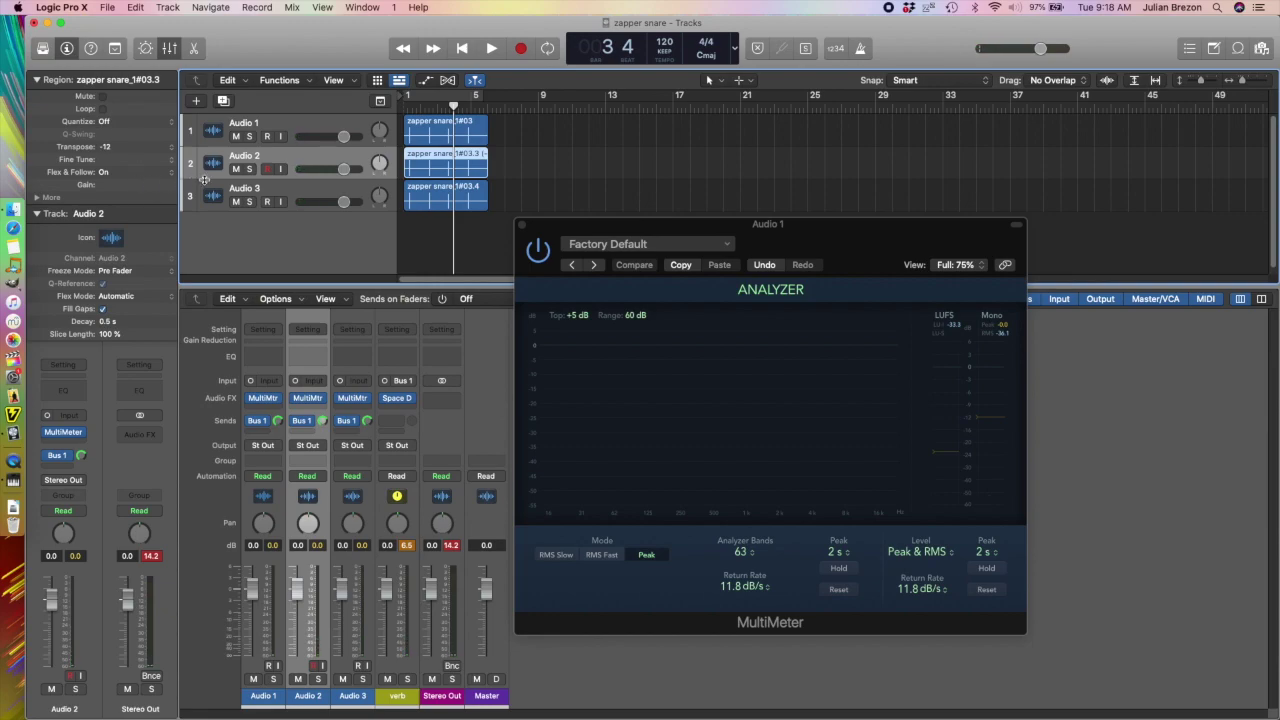
{"action": "left_click", "coordinate": [295, 184]}
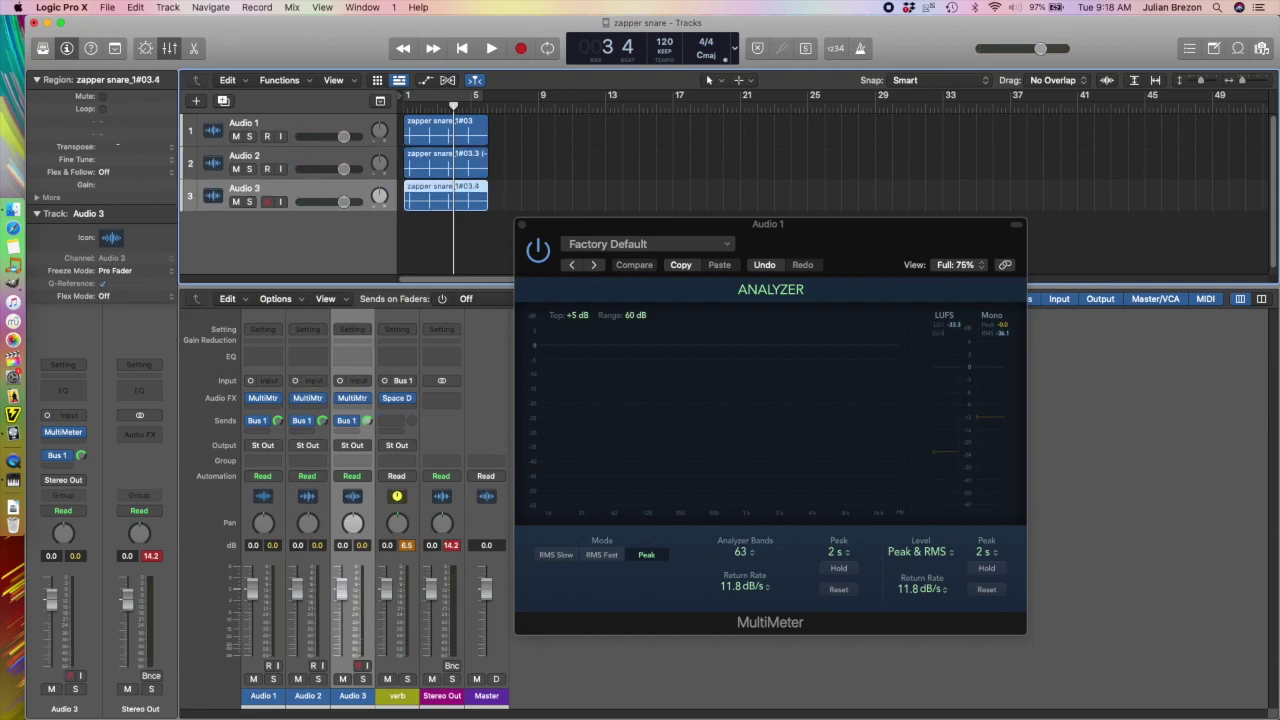
{"action": "left_click_drag", "start_coordinate": [117, 148], "coordinate": [126, 176]}
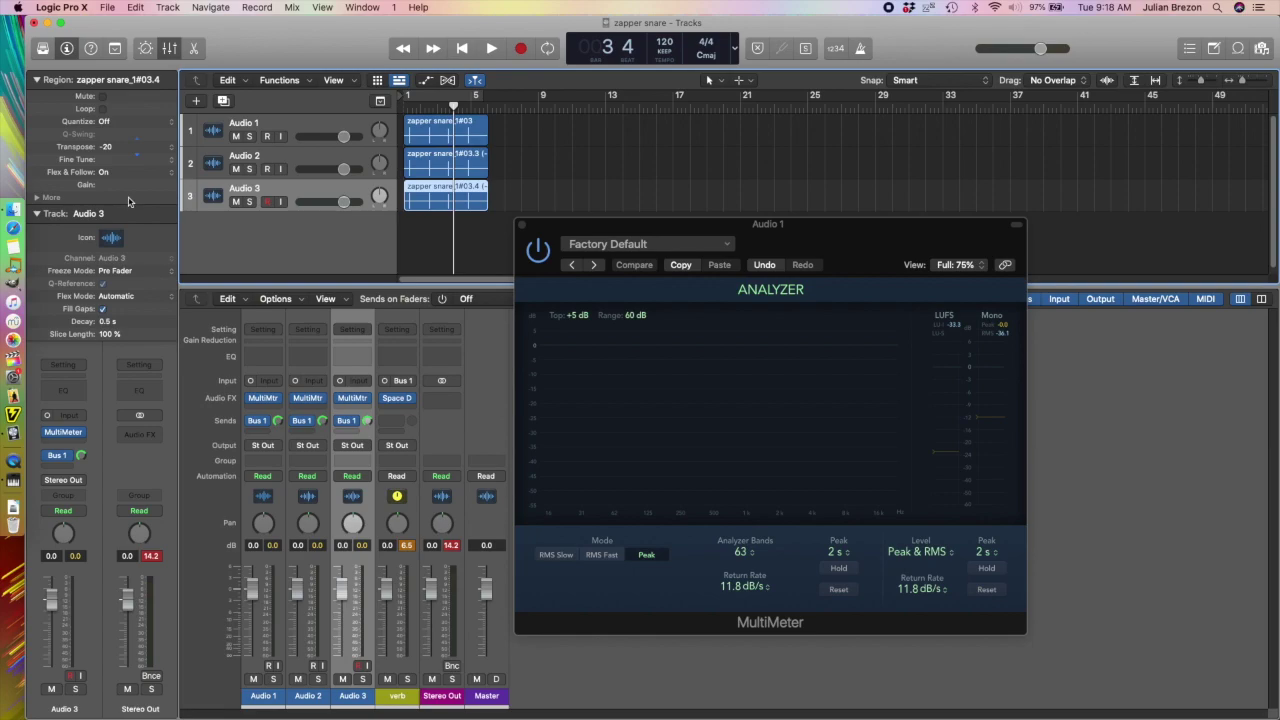
Play the transposed snare layers while watching the MultiMeter analyzer, and close the plug-in window
{"action": "key", "text": "Return"}
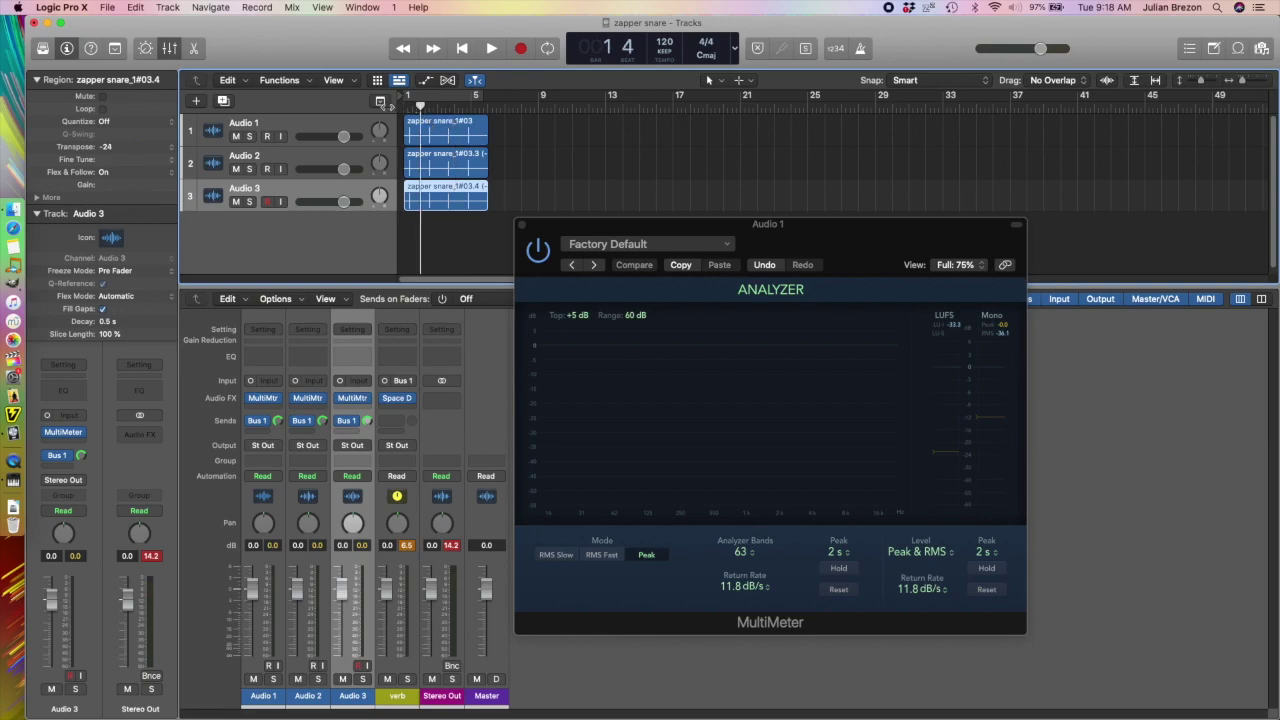
{"action": "key", "text": "space"}
{"action": "left_click_drag", "start_coordinate": [820, 226], "coordinate": [788, 213]}
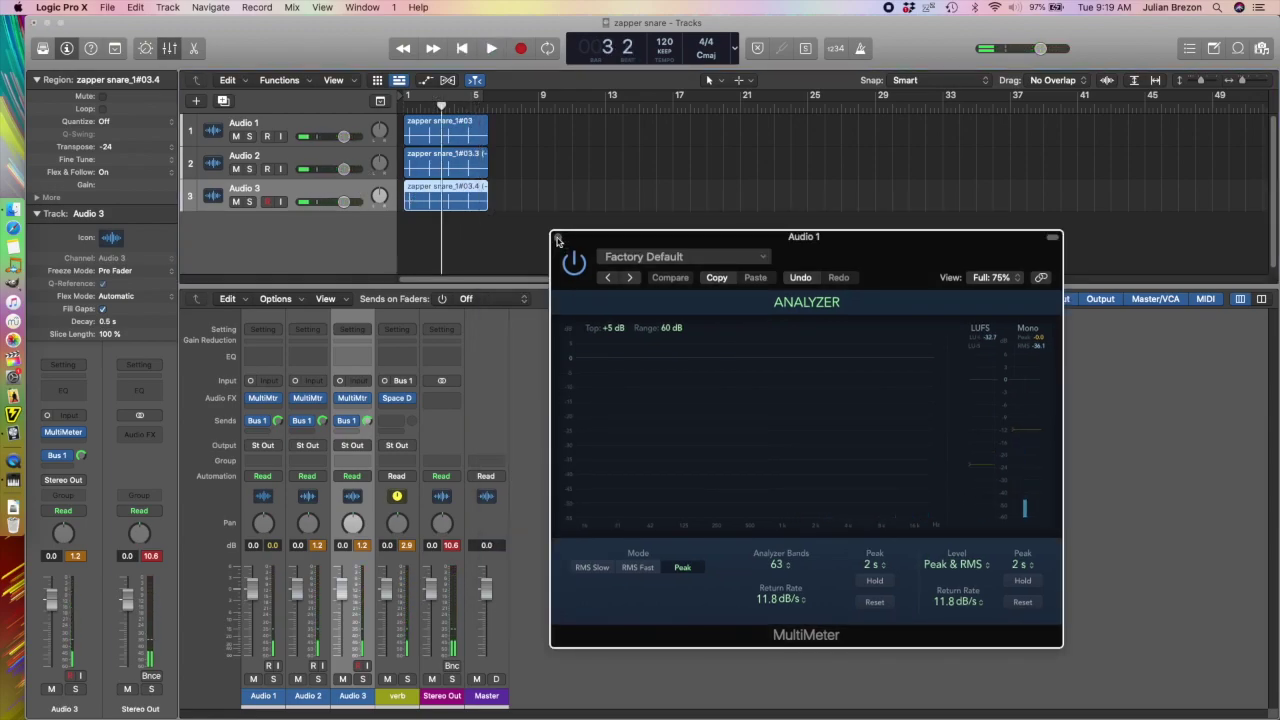
{"action": "left_click", "coordinate": [559, 238]}
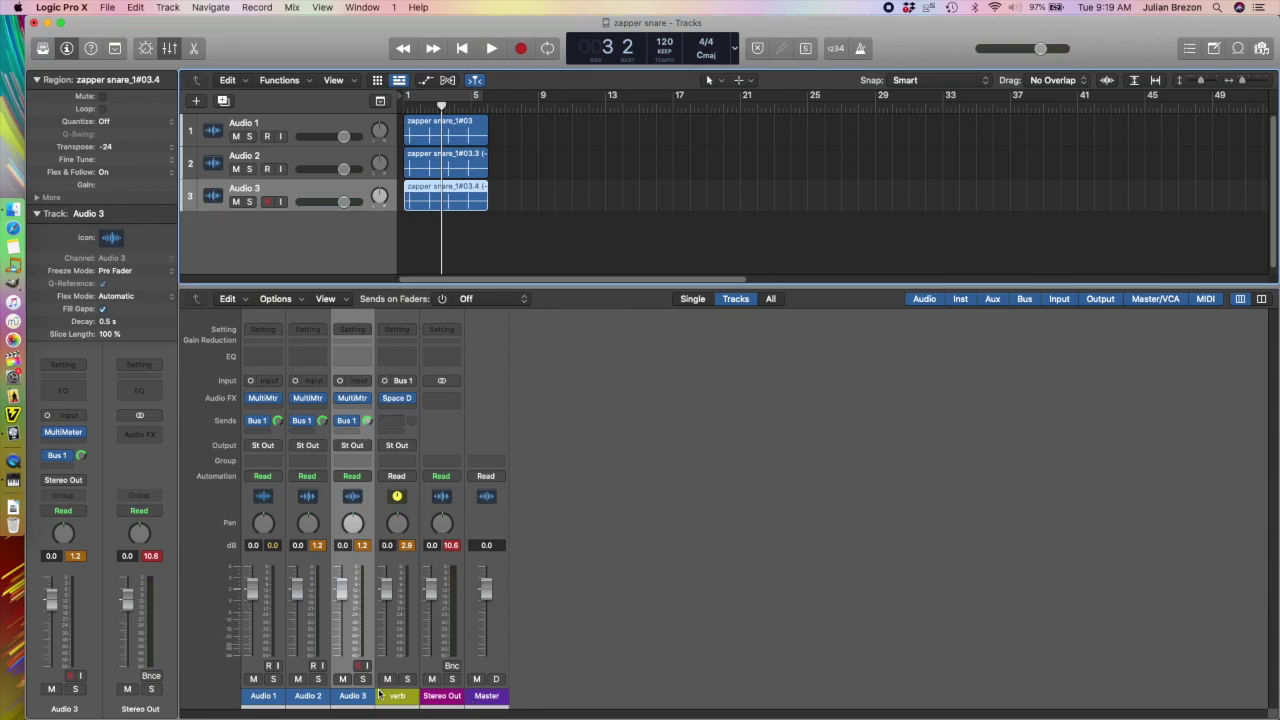
Examine the Space Designer reverb on the verb channel while playing the snare layers from the beginning
{"action": "left_click", "coordinate": [403, 398]}
{"action": "left_click_drag", "start_coordinate": [622, 178], "coordinate": [676, 191]}
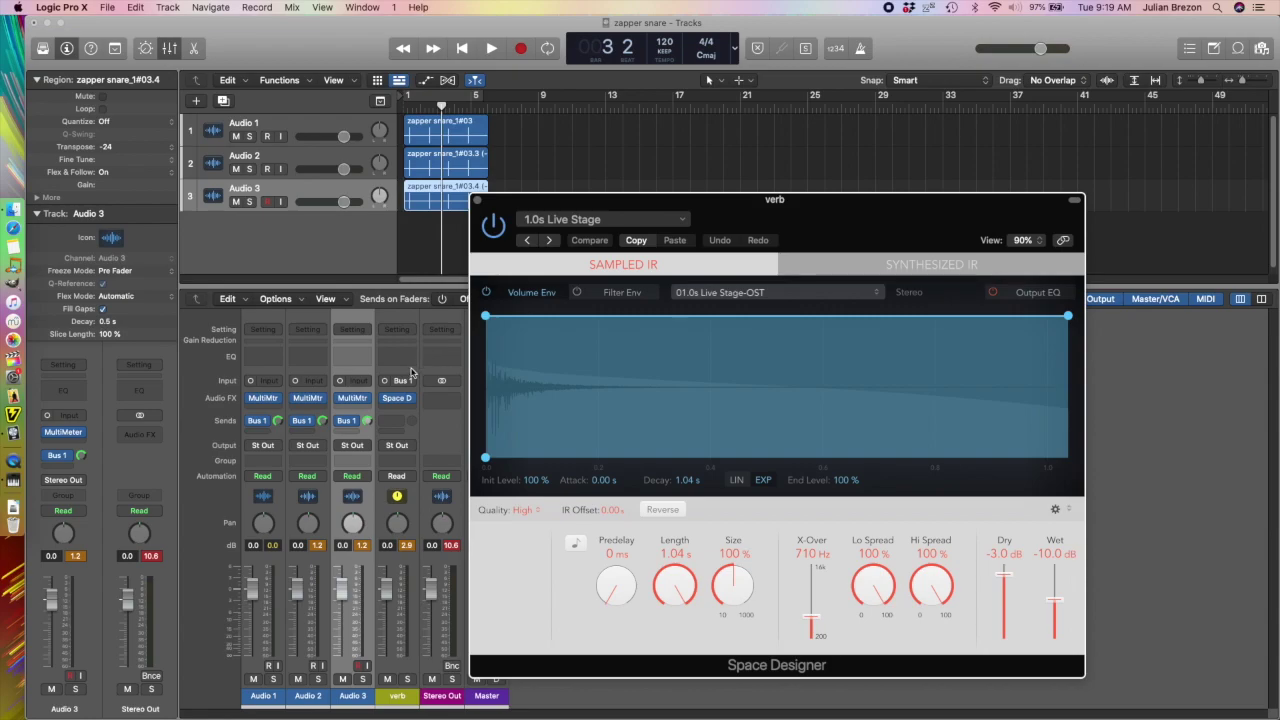
{"action": "key", "text": "space"}
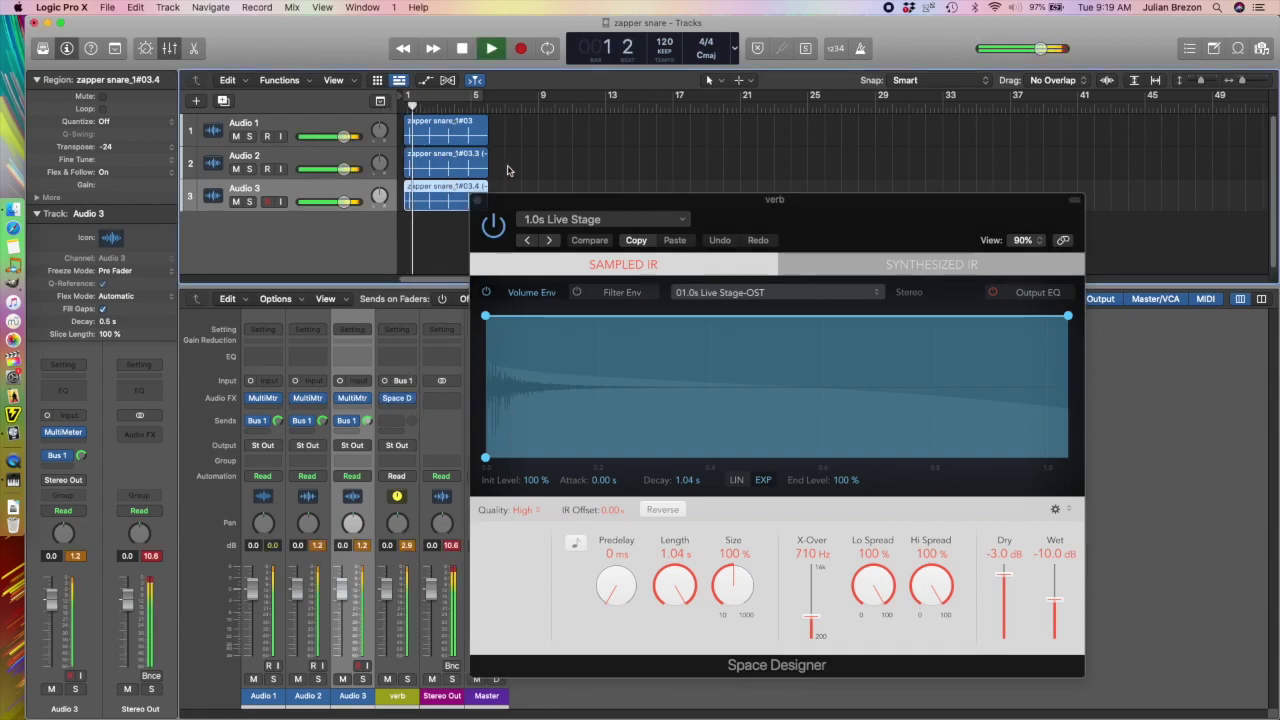
{"action": "left_click_drag", "start_coordinate": [544, 203], "coordinate": [533, 198]}
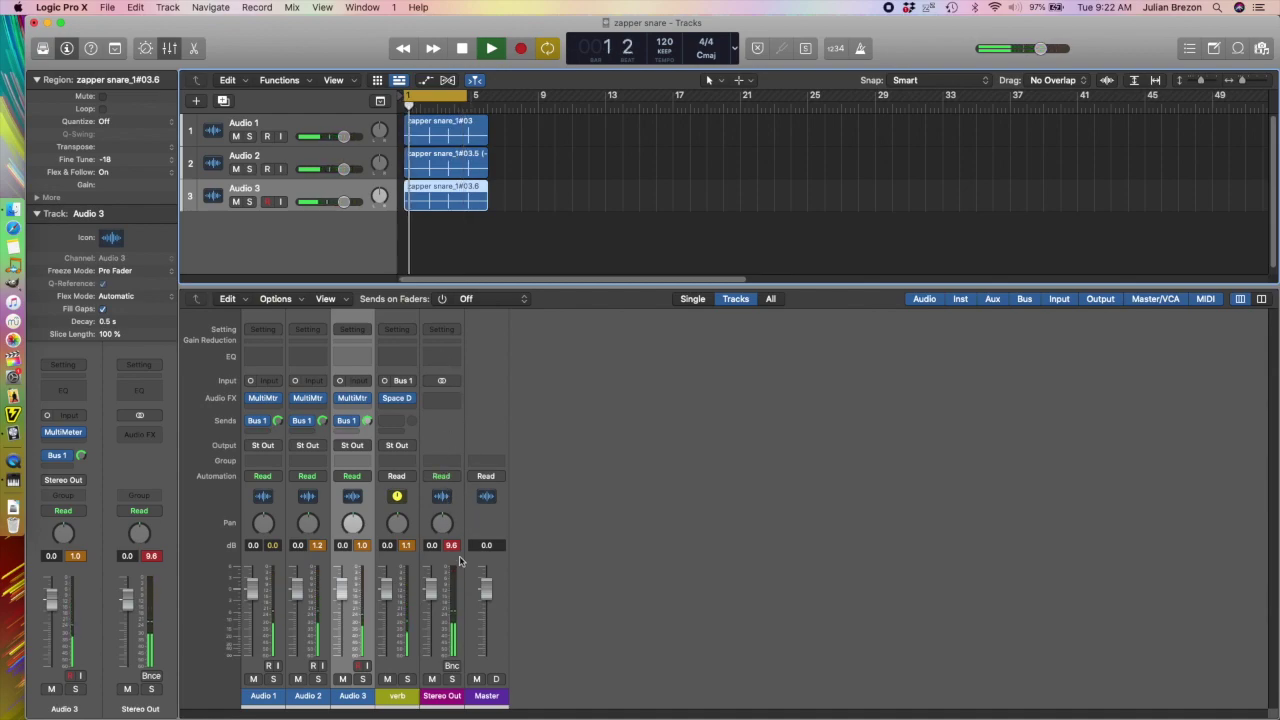
Route the verb channel's output to Bus 2 and raise its Space Designer dry level to 0.0 dB
{"action": "left_click", "coordinate": [396, 447]}
{"action": "mouse_move", "coordinate": [432, 496]}
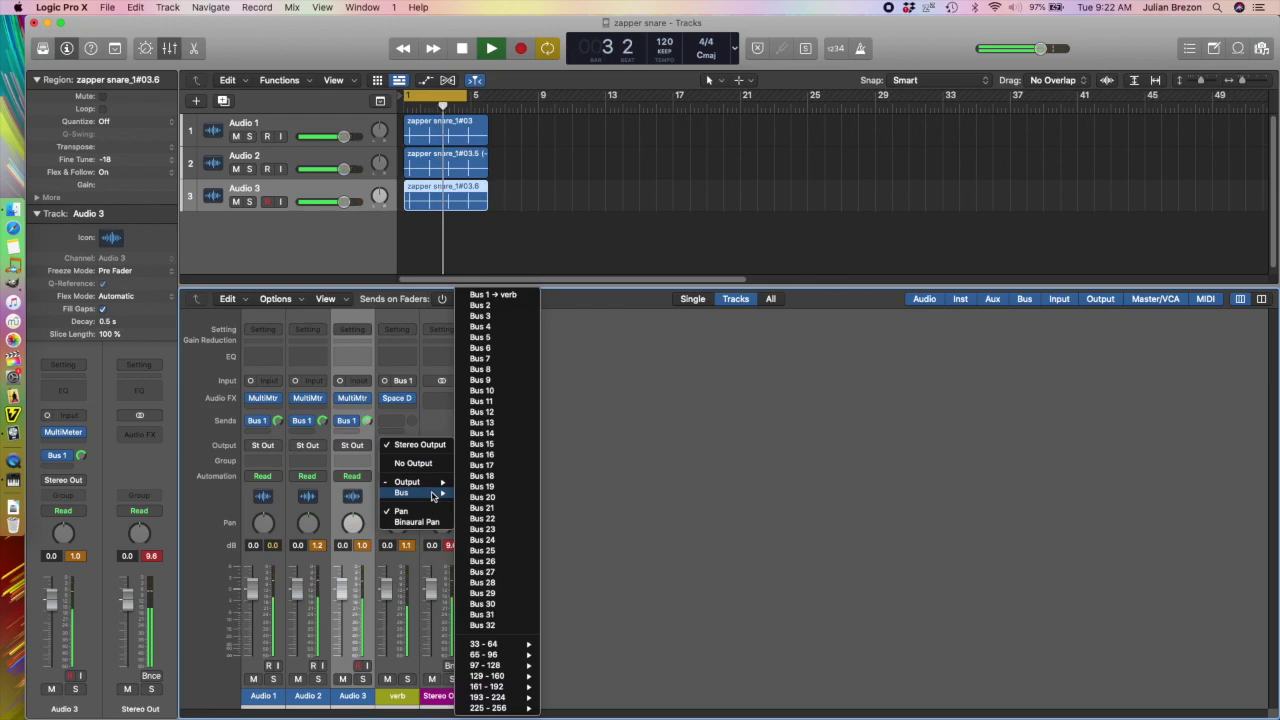
{"action": "left_click", "coordinate": [480, 305]}
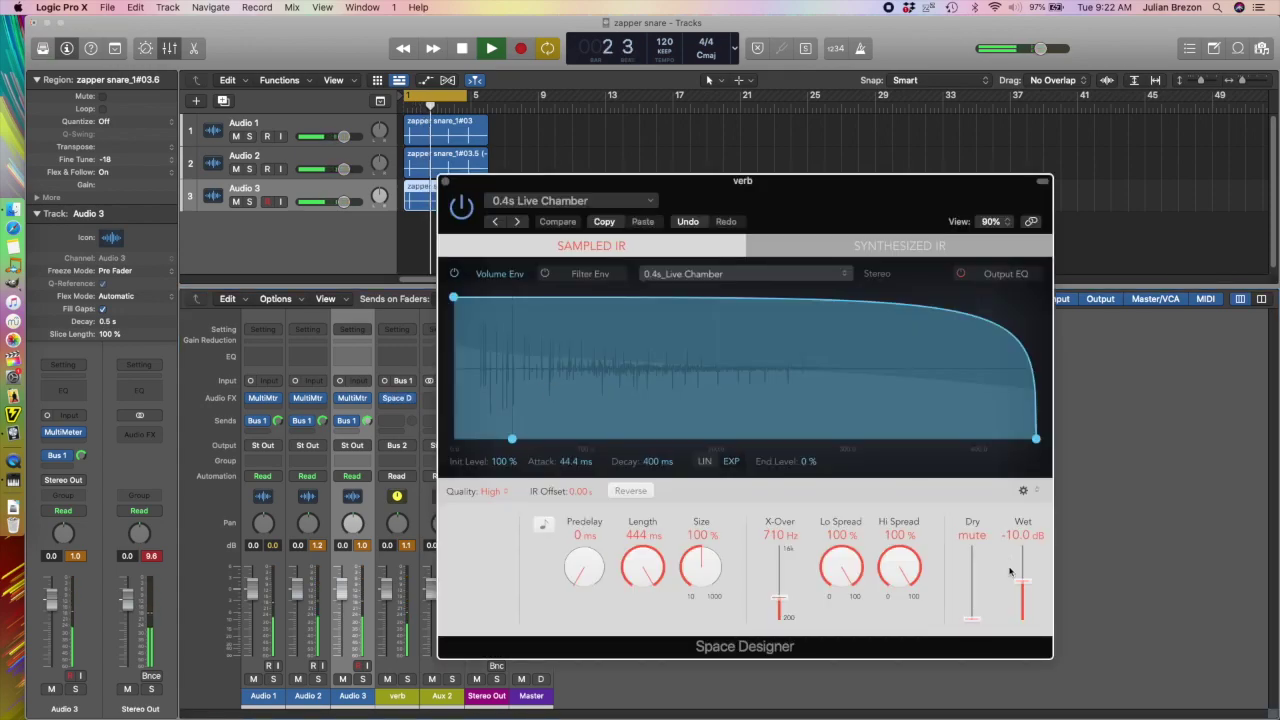
{"action": "left_click_drag", "start_coordinate": [974, 620], "coordinate": [970, 541]}
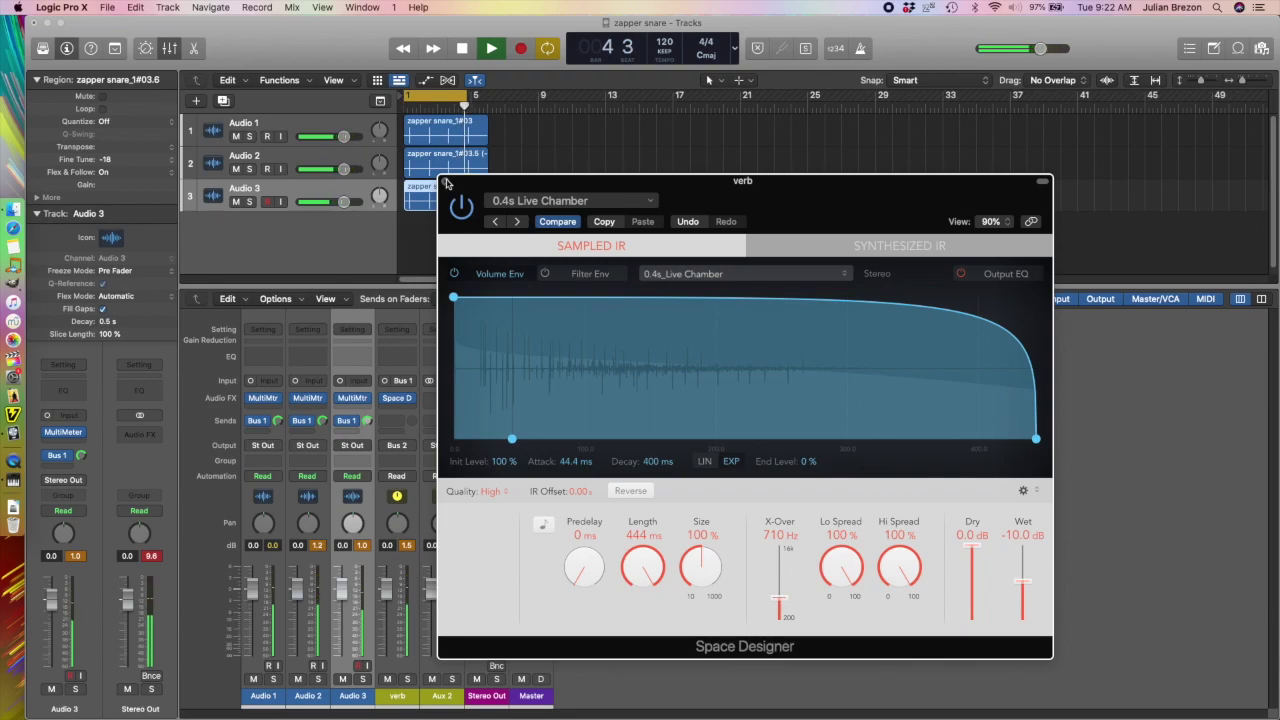
{"action": "left_click", "coordinate": [447, 183]}
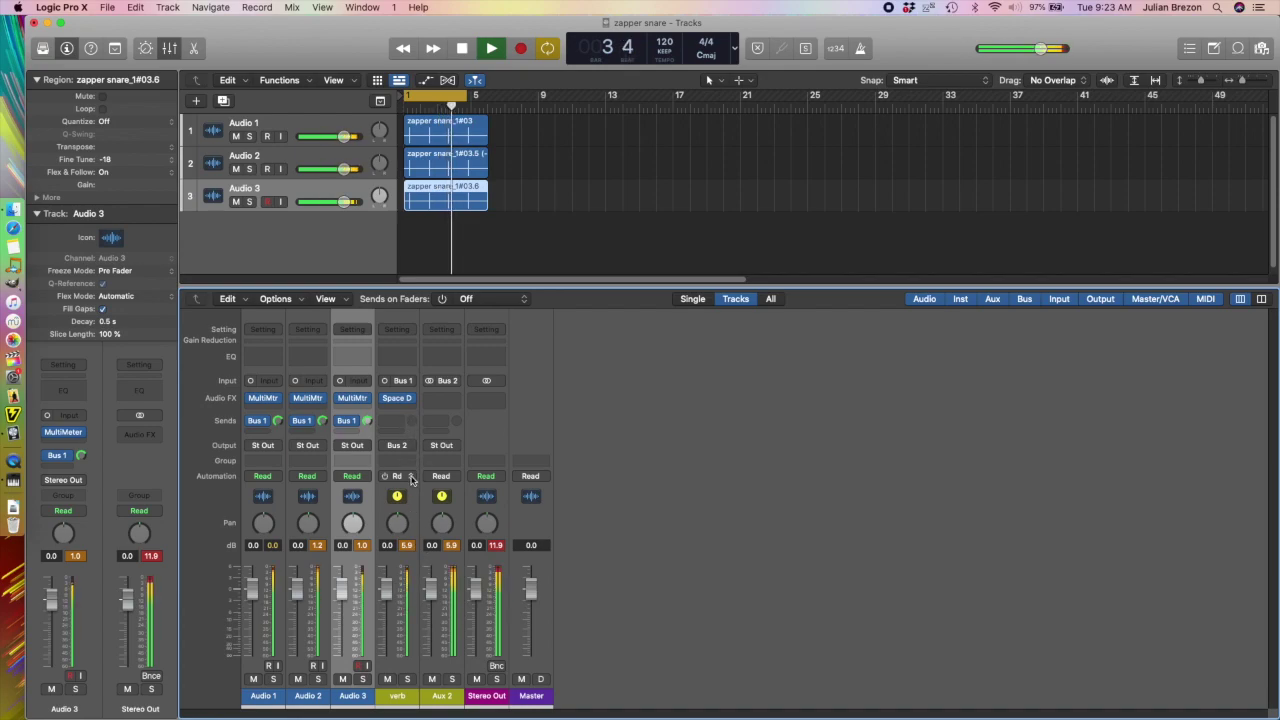
Rename the Aux 2 channel to "bounce"
{"action": "left_click", "coordinate": [446, 697]}
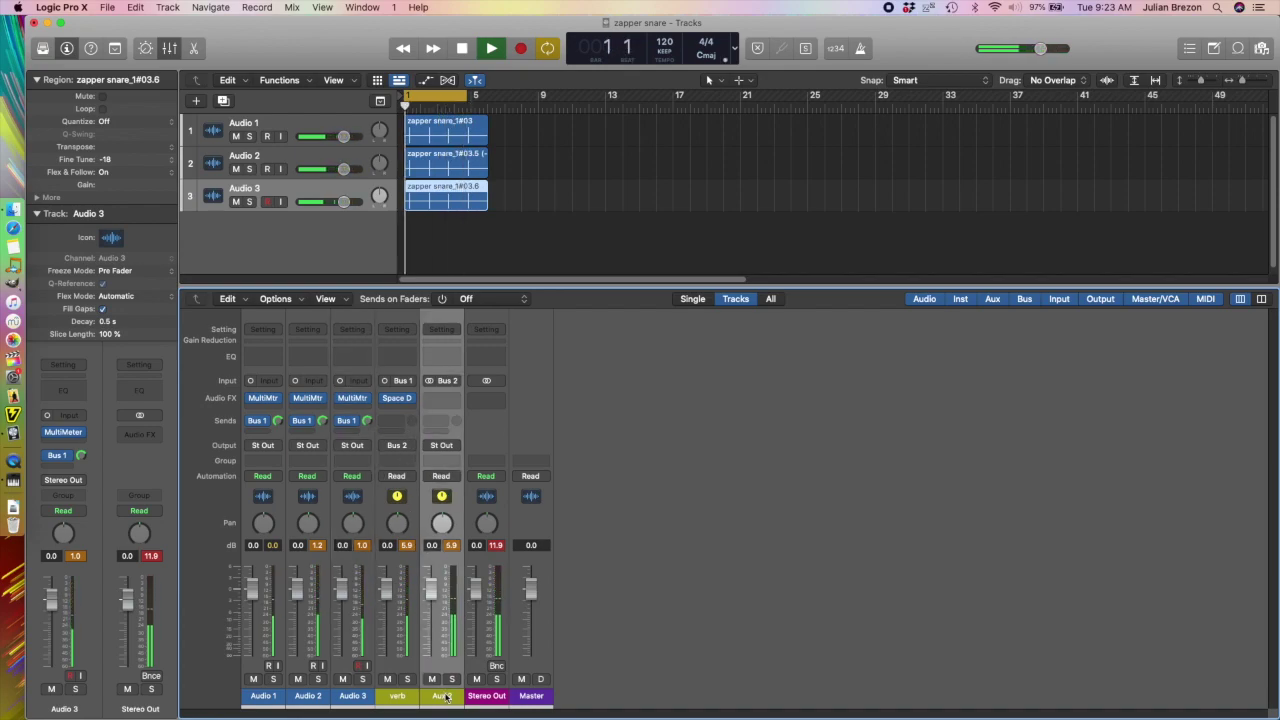
{"action": "double_click", "coordinate": [446, 697]}
{"action": "type", "text": "bounce"}
{"action": "key", "text": "Return"}
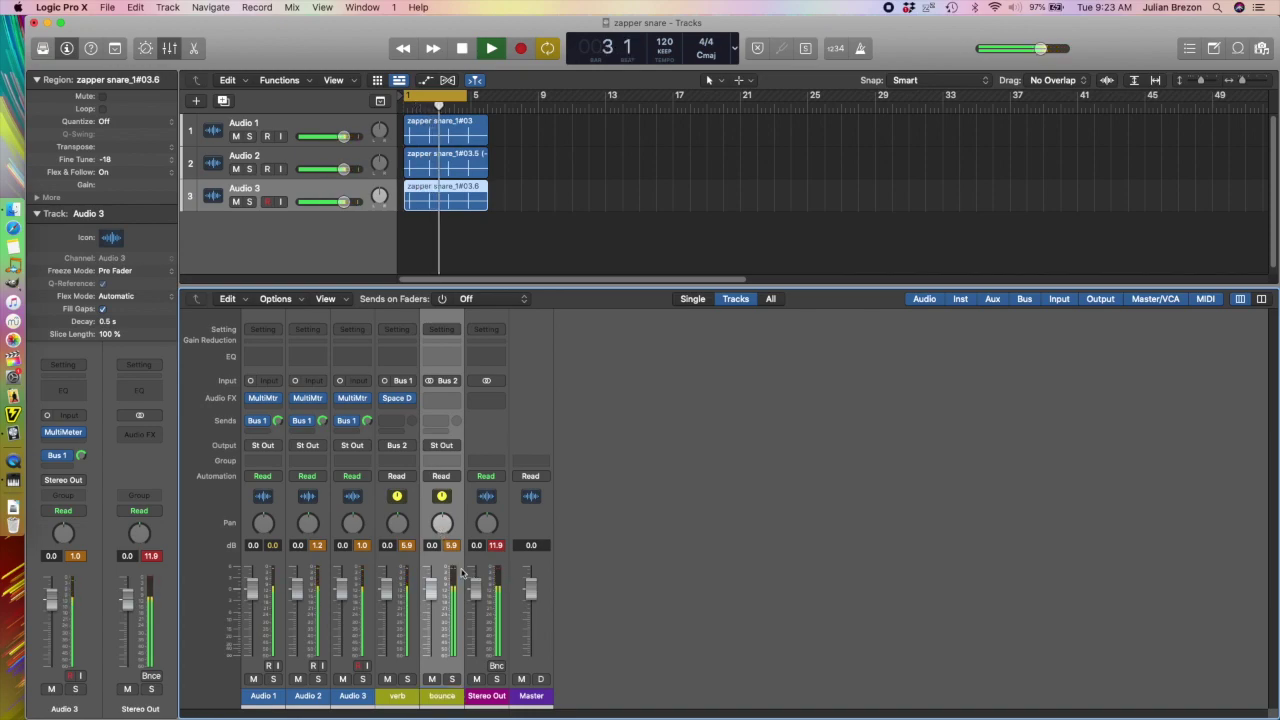
Add a new audio track below Audio 3 and name it "bounce"
{"action": "left_click", "coordinate": [167, 7]}
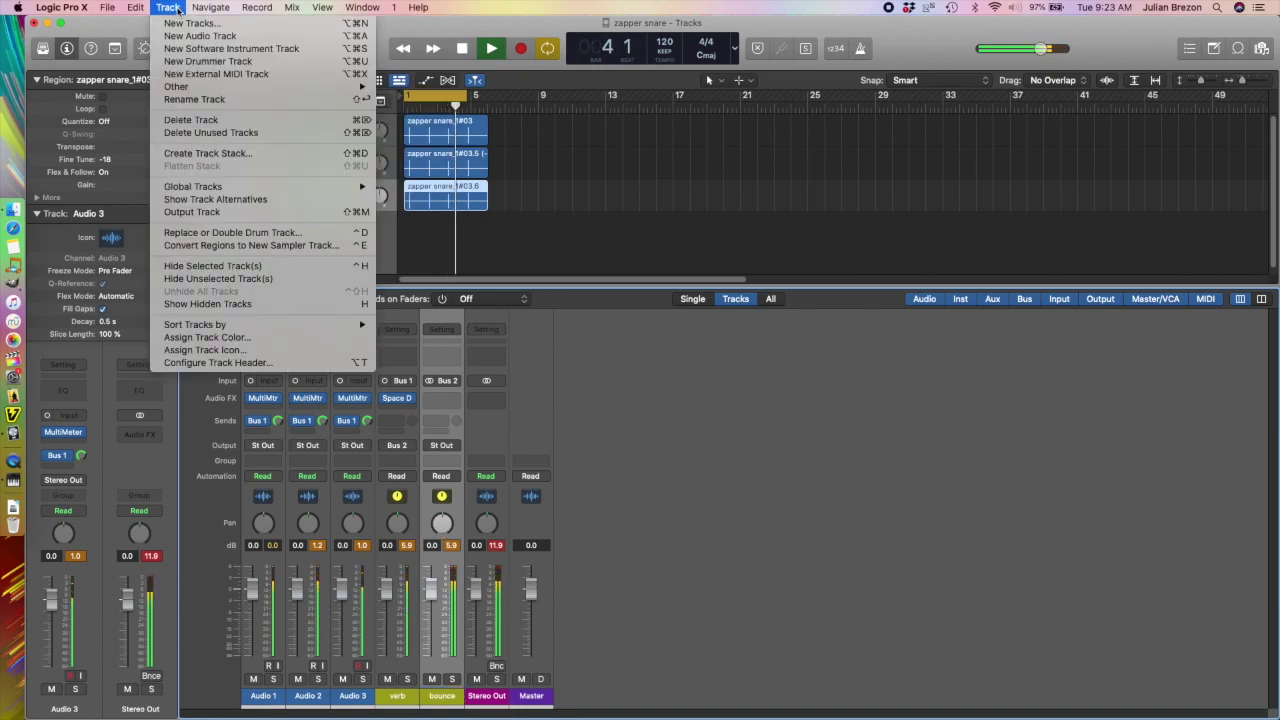
{"action": "left_click", "coordinate": [184, 35]}
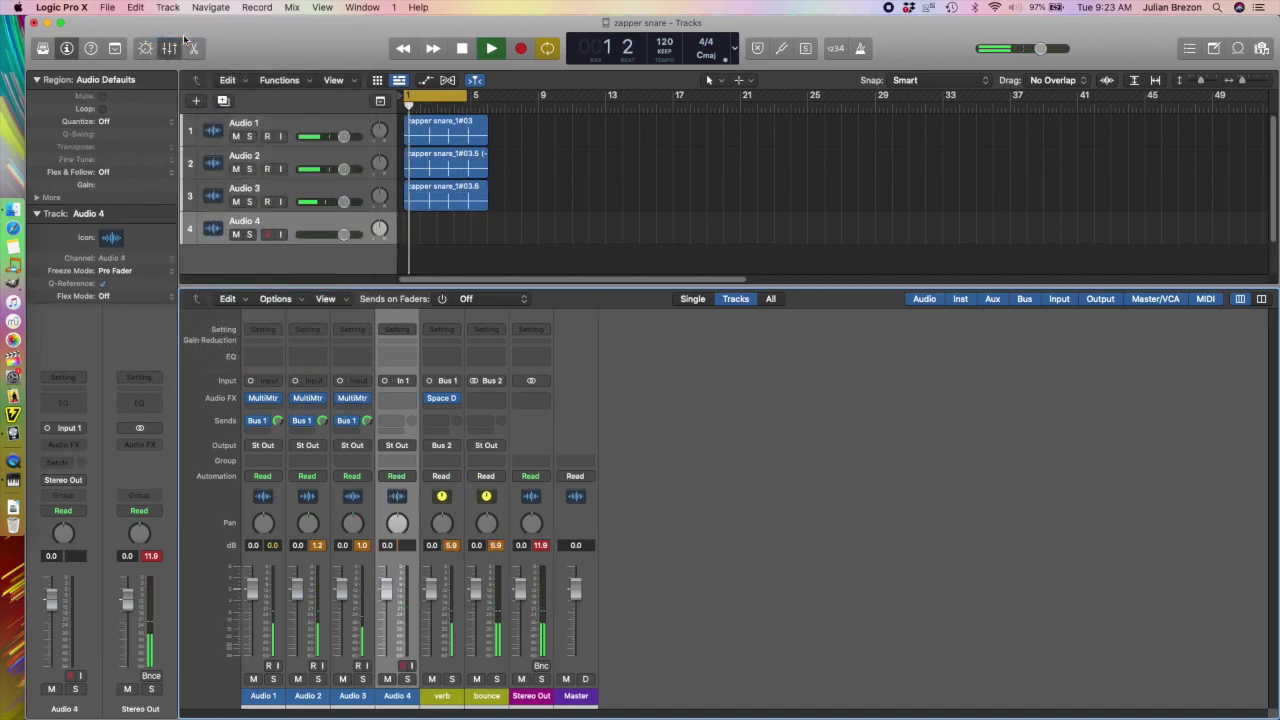
{"action": "double_click", "coordinate": [250, 221]}
{"action": "type", "text": "bounce"}
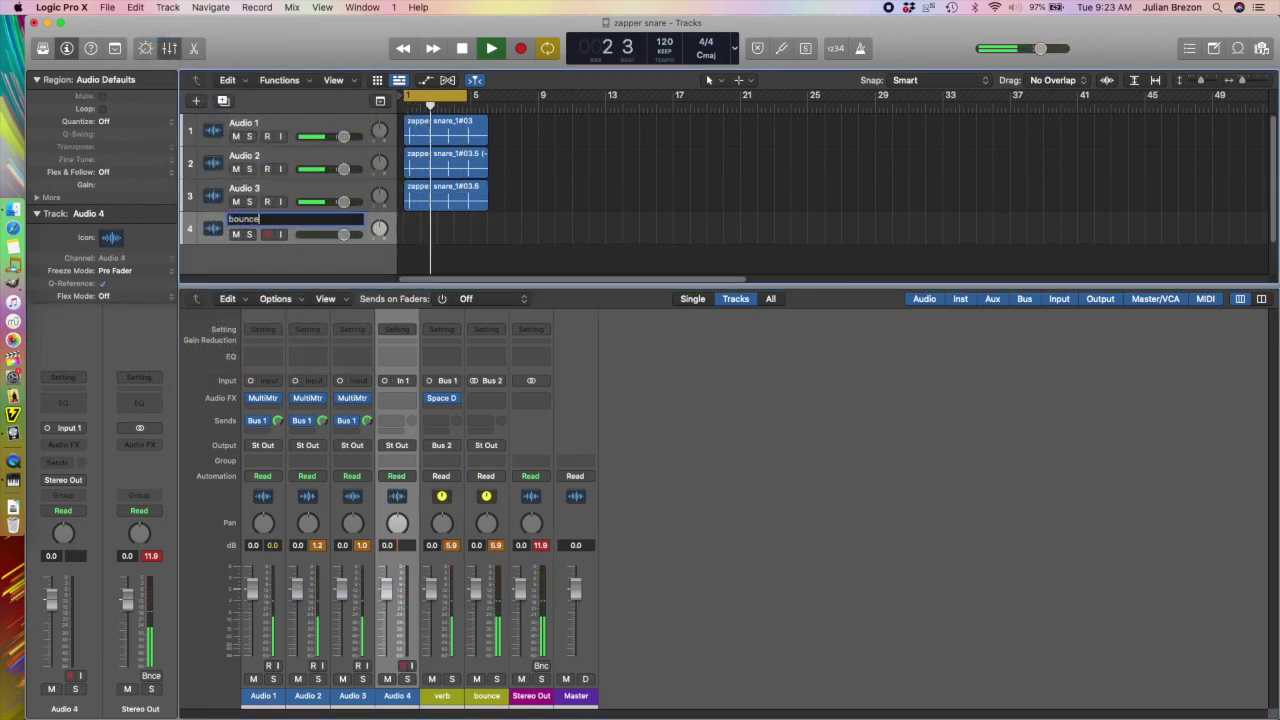
{"action": "key", "text": "Return"}
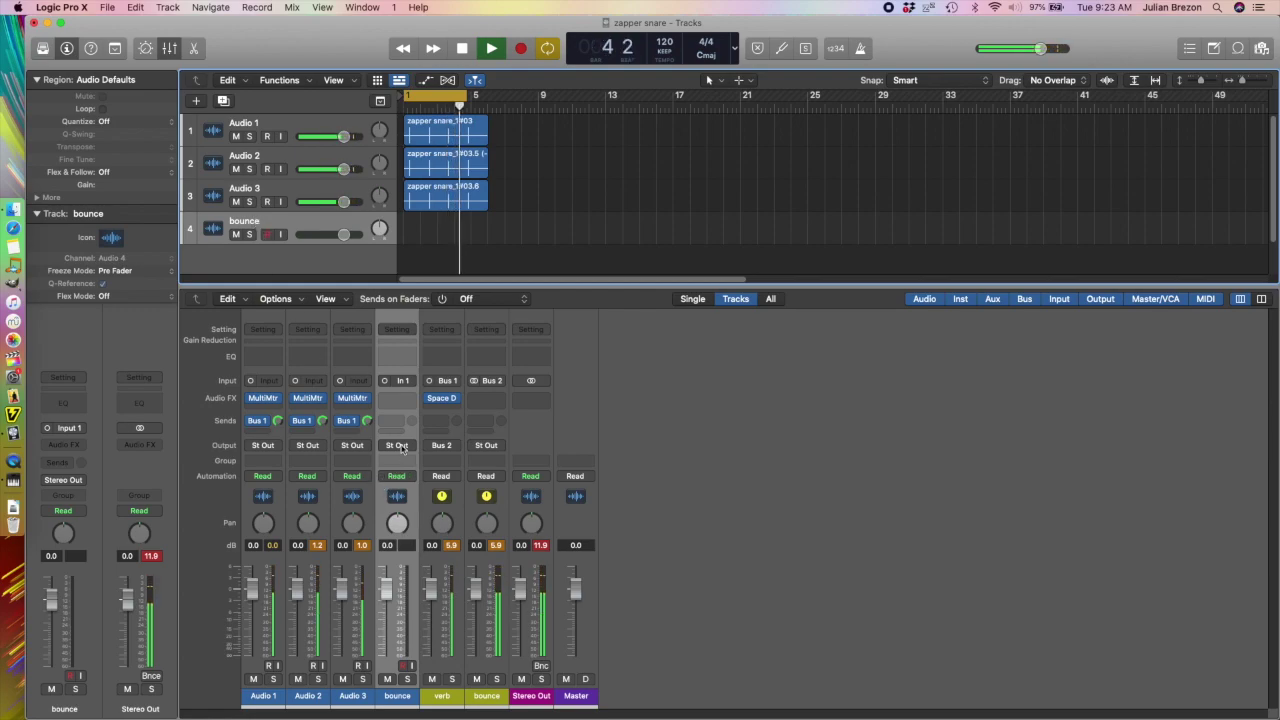
Set the input of the bounce audio track to Bus 2
{"action": "left_click", "coordinate": [404, 382]}
{"action": "mouse_move", "coordinate": [440, 428]}
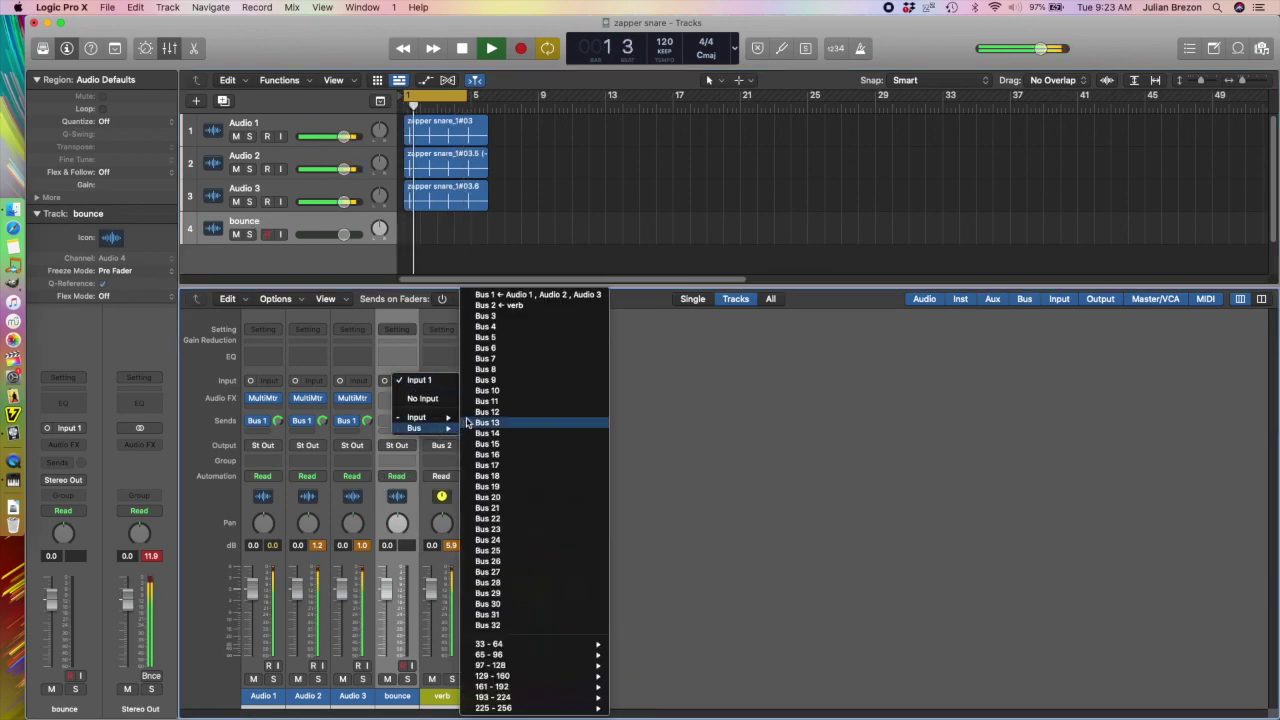
{"action": "left_click", "coordinate": [503, 306]}
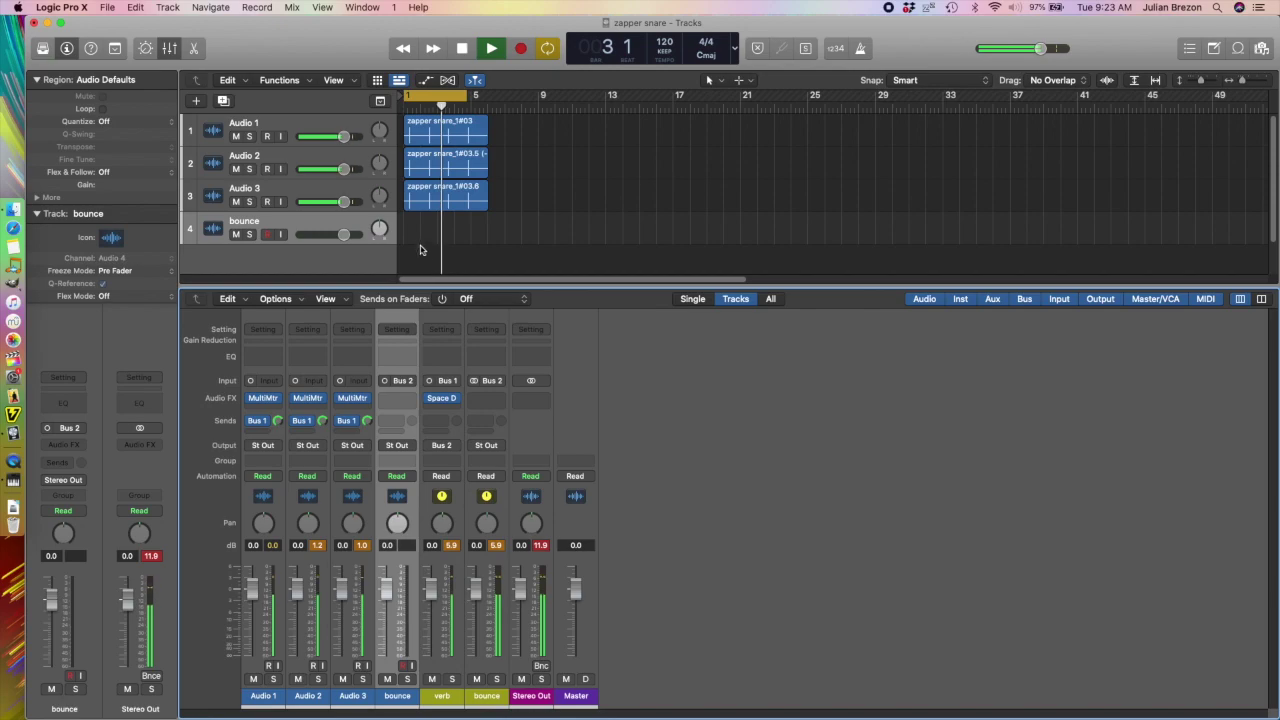
Record the reverb signal onto the bounce track from the beginning of the project, and stop the recording
{"action": "left_click", "coordinate": [462, 48]}
{"action": "left_click", "coordinate": [462, 48]}
{"action": "left_click", "coordinate": [520, 48]}
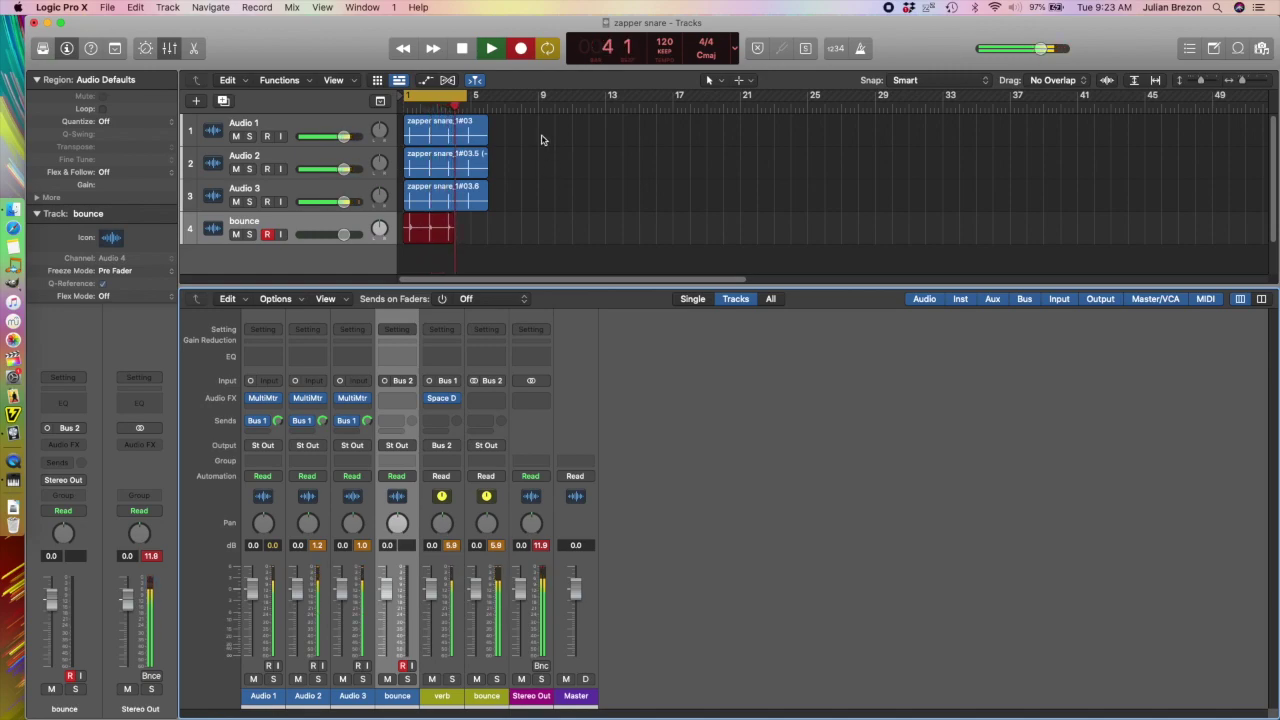
{"action": "left_click", "coordinate": [462, 48]}
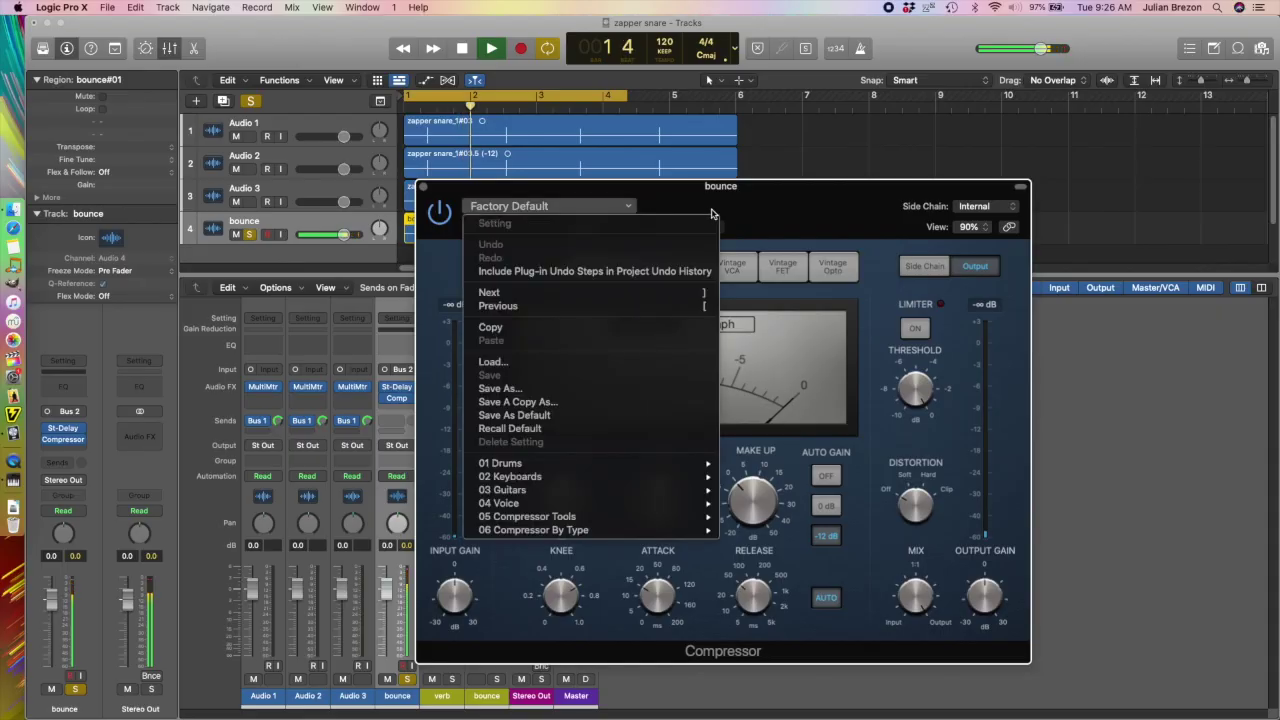
Load the Snare Top drum preset in the bounce track's Compressor and close the plug-in window
{"action": "left_click", "coordinate": [543, 206]}
{"action": "left_click_drag", "start_coordinate": [545, 218], "coordinate": [628, 234]}
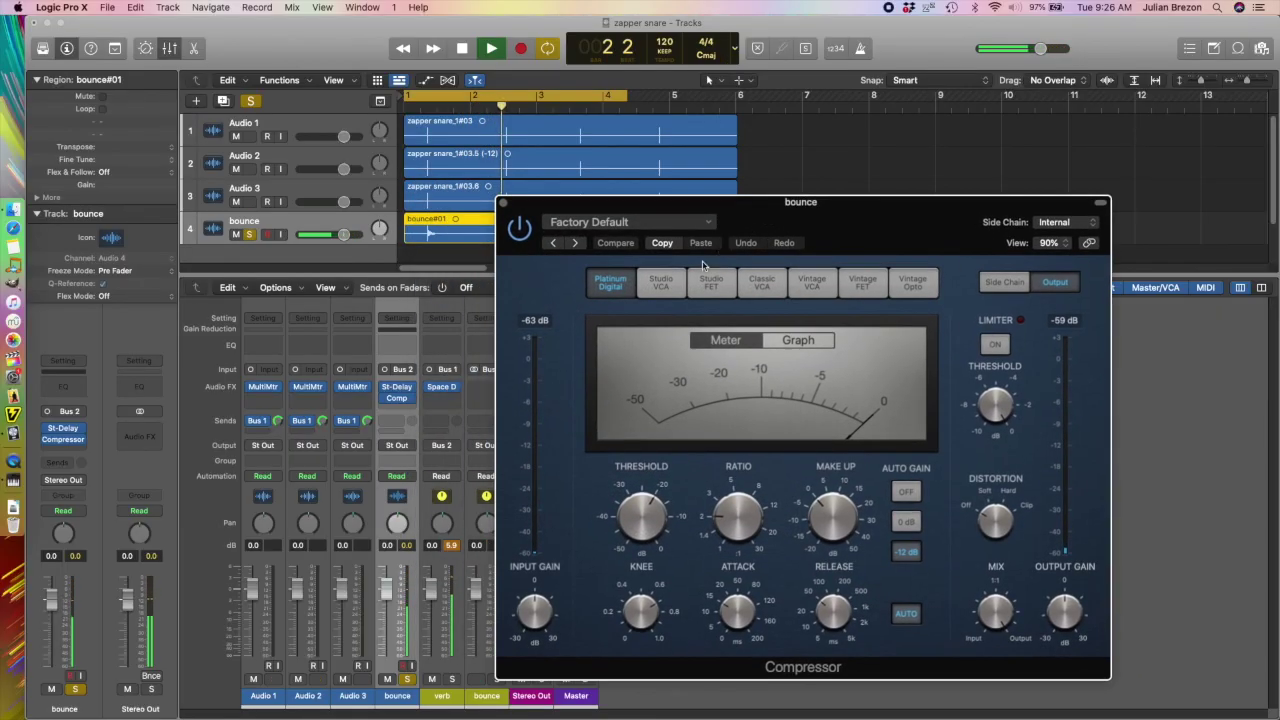
{"action": "left_click", "coordinate": [628, 224]}
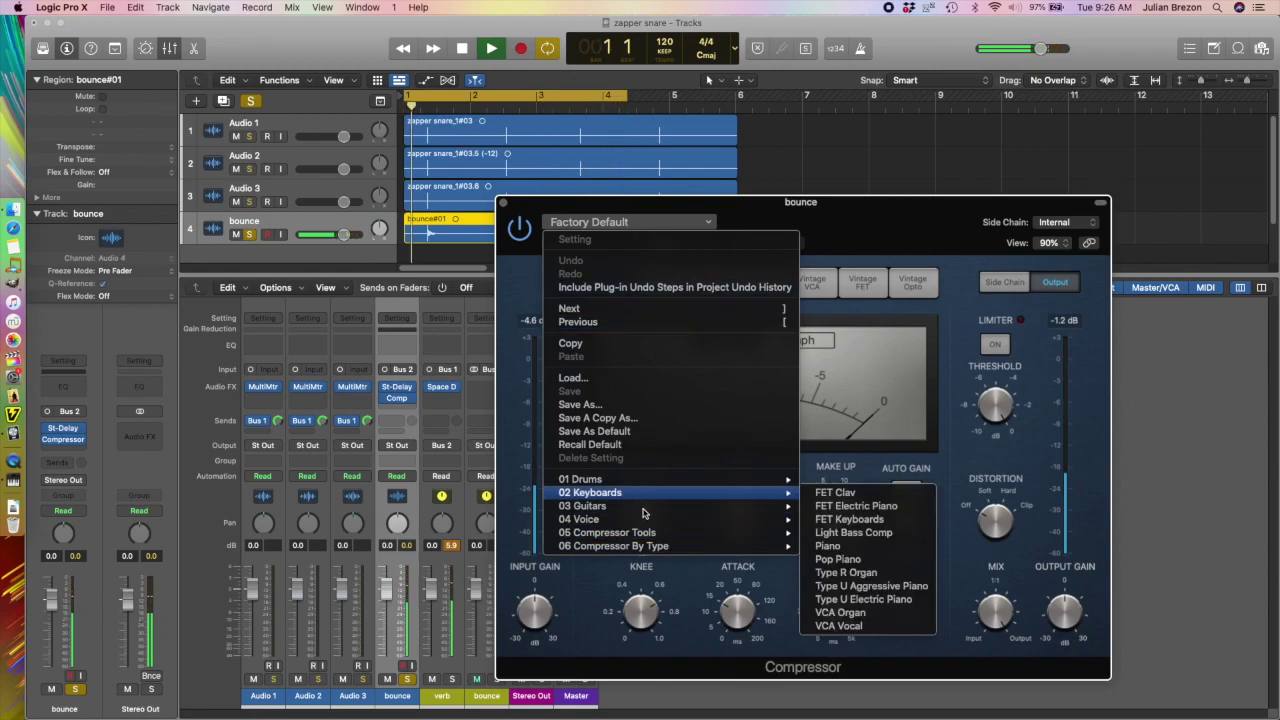
{"action": "mouse_move", "coordinate": [790, 481]}
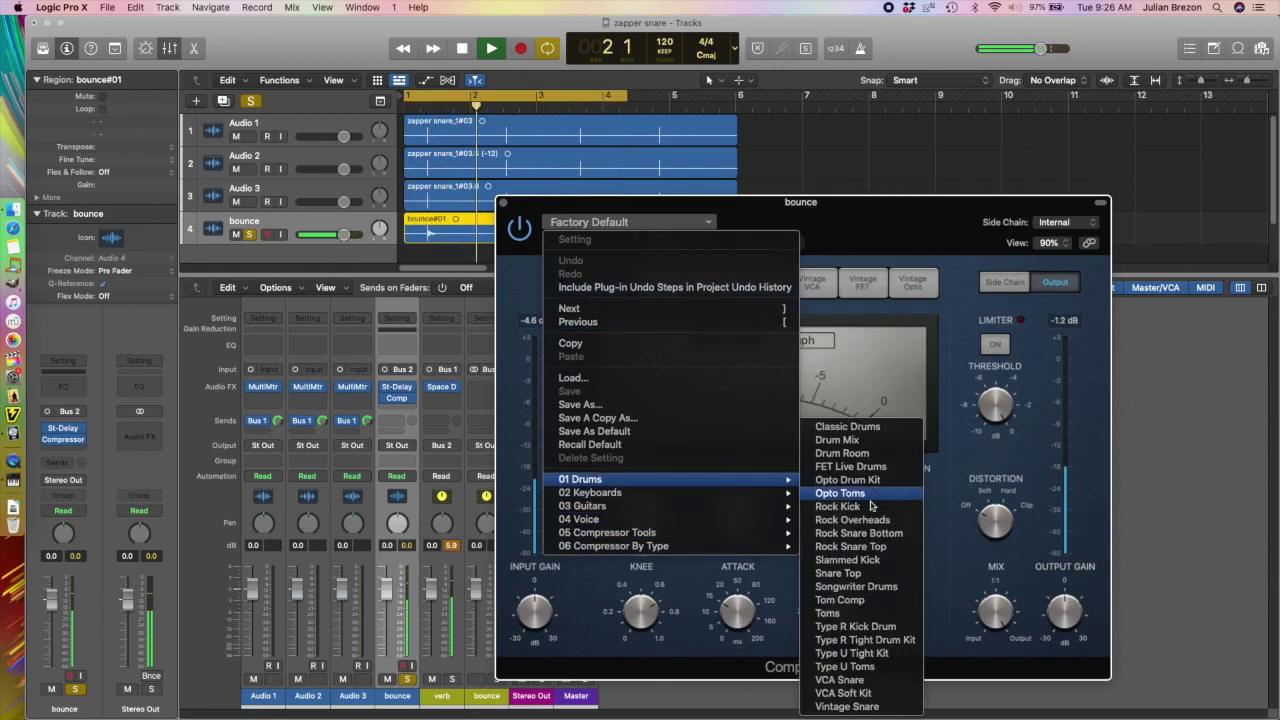
{"action": "left_click", "coordinate": [876, 573]}
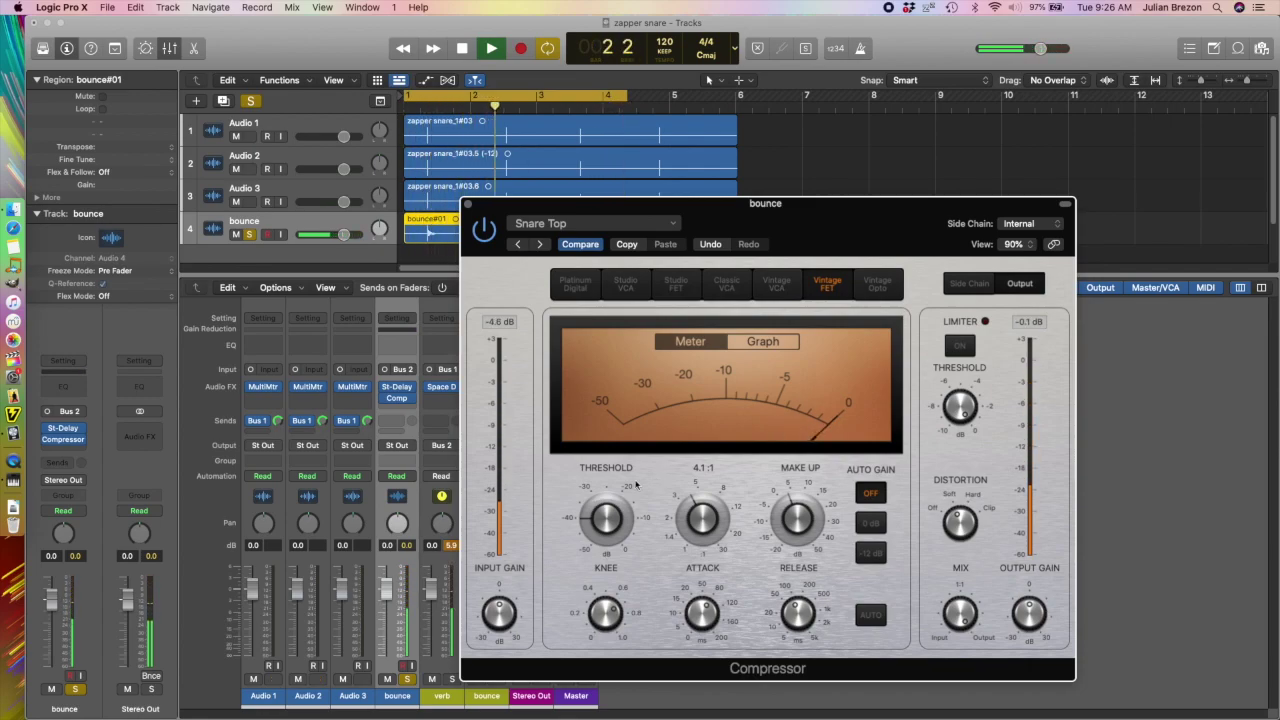
{"action": "left_click", "coordinate": [468, 204]}
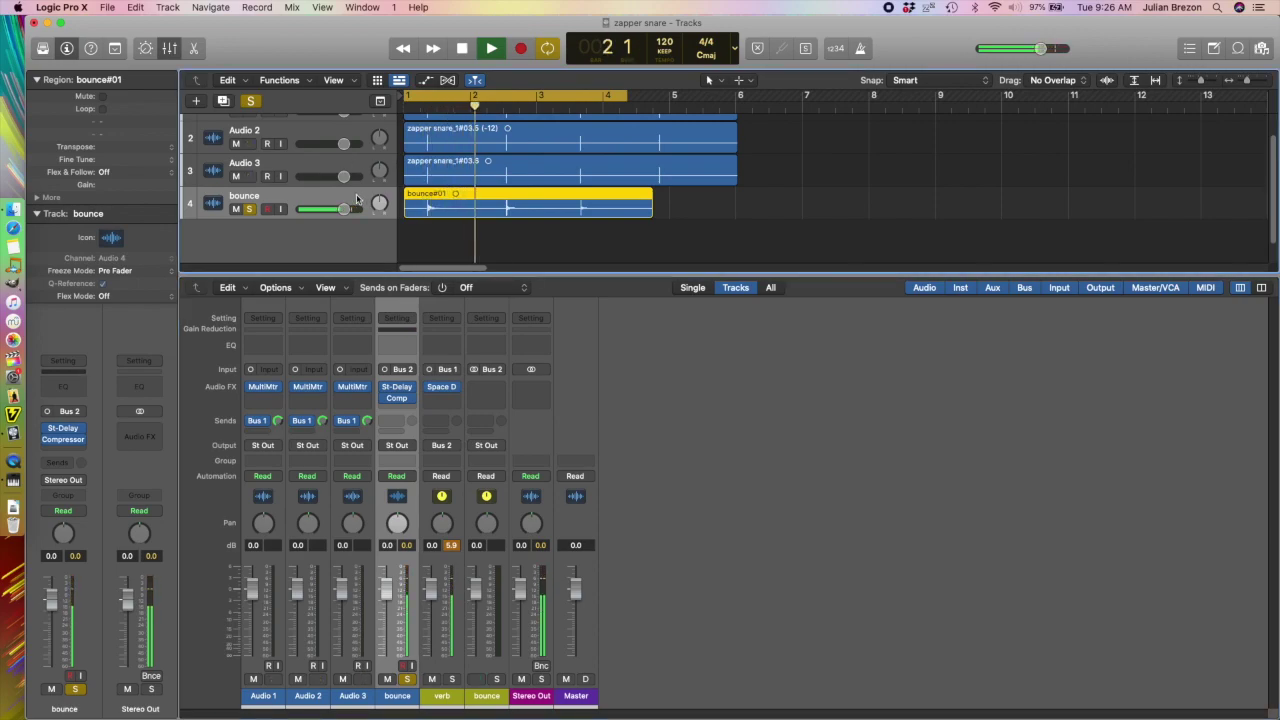
Duplicate the bounce track with its settings and copy the recorded region onto the new track
{"action": "key", "text": "super+d"}
{"action": "left_click_drag", "start_coordinate": [459, 207], "coordinate": [459, 238]}
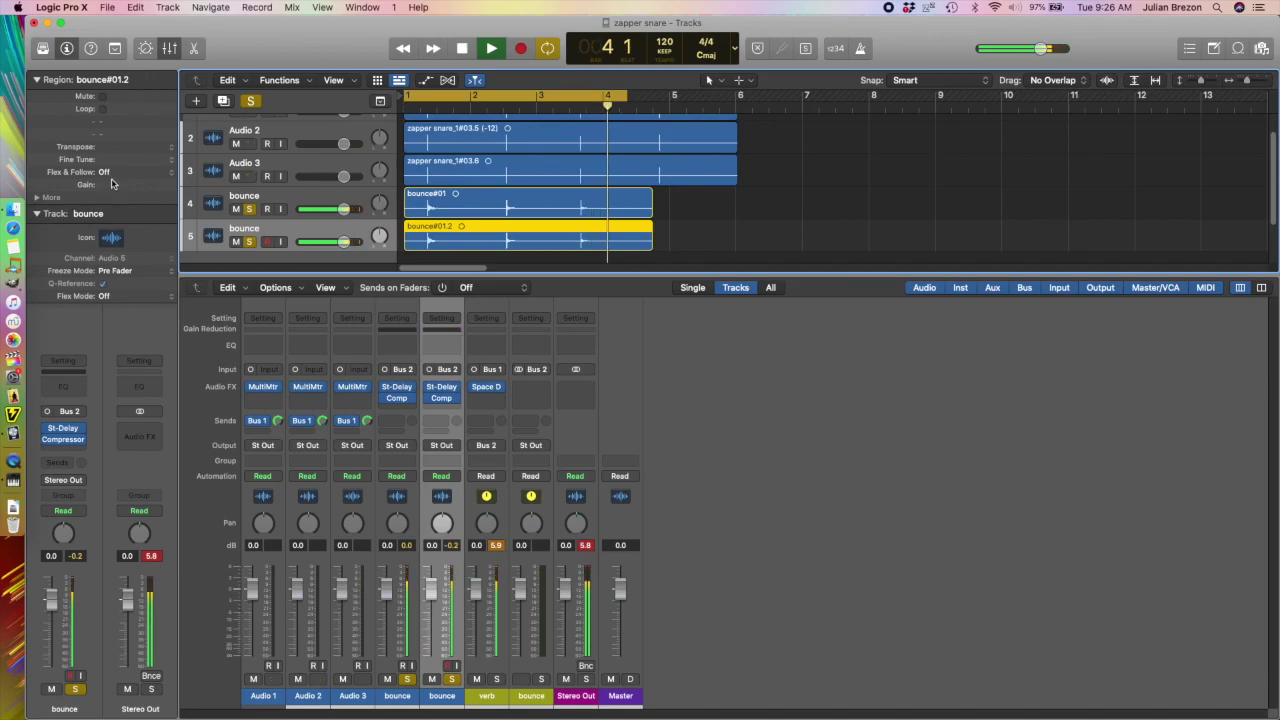
Transpose the copied bounce region by -24 and audition it with the original bounce track's solo switched off and back on
{"action": "left_click_drag", "start_coordinate": [108, 149], "coordinate": [114, 198]}
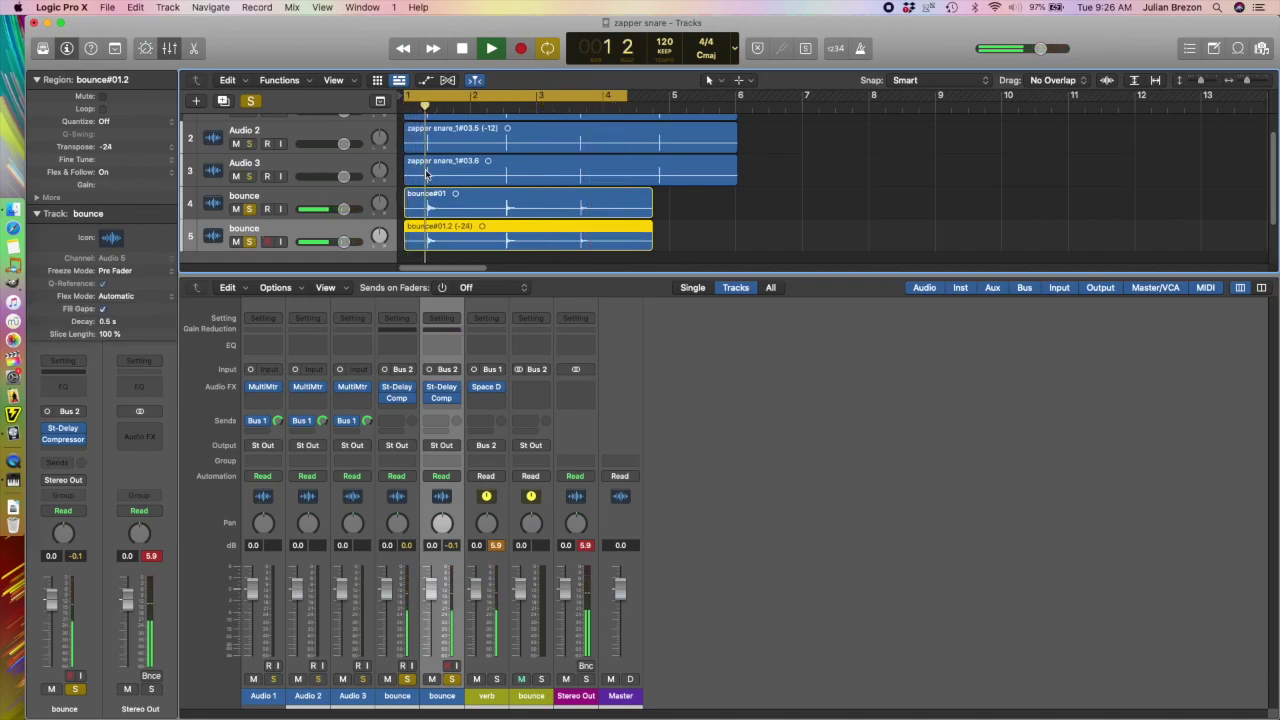
{"action": "left_click", "coordinate": [249, 208]}
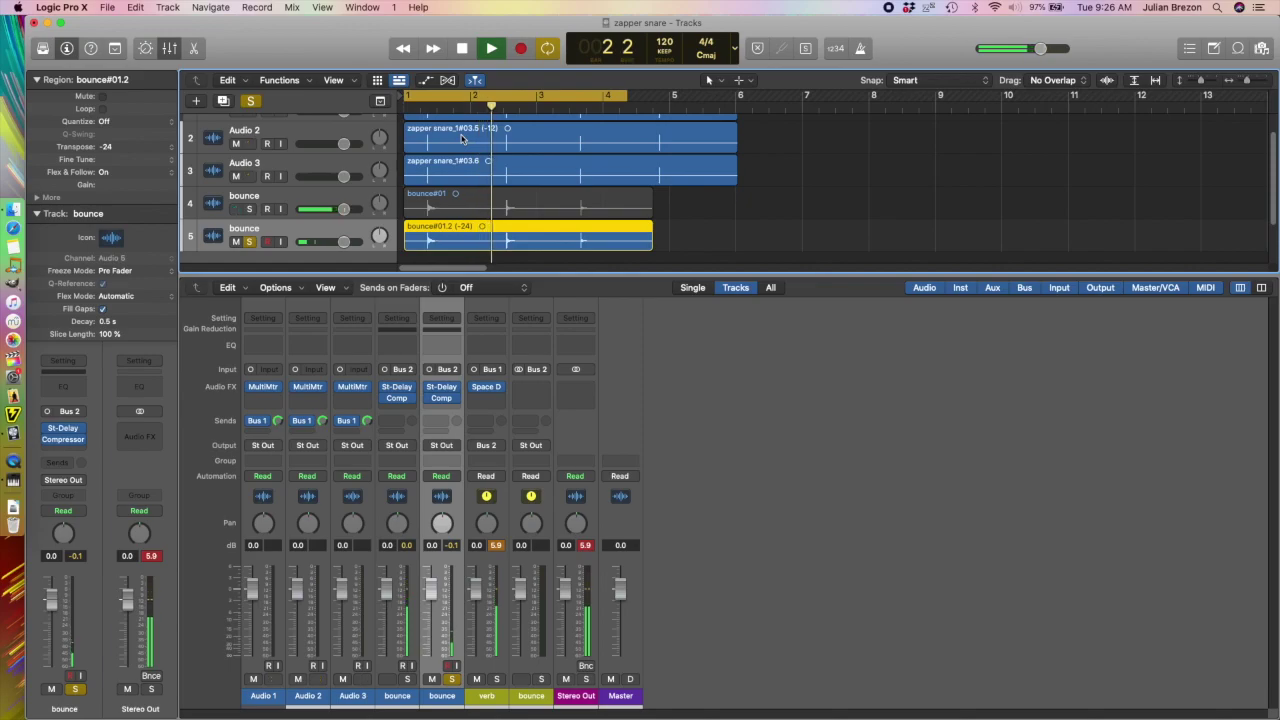
{"action": "left_click", "coordinate": [249, 208]}
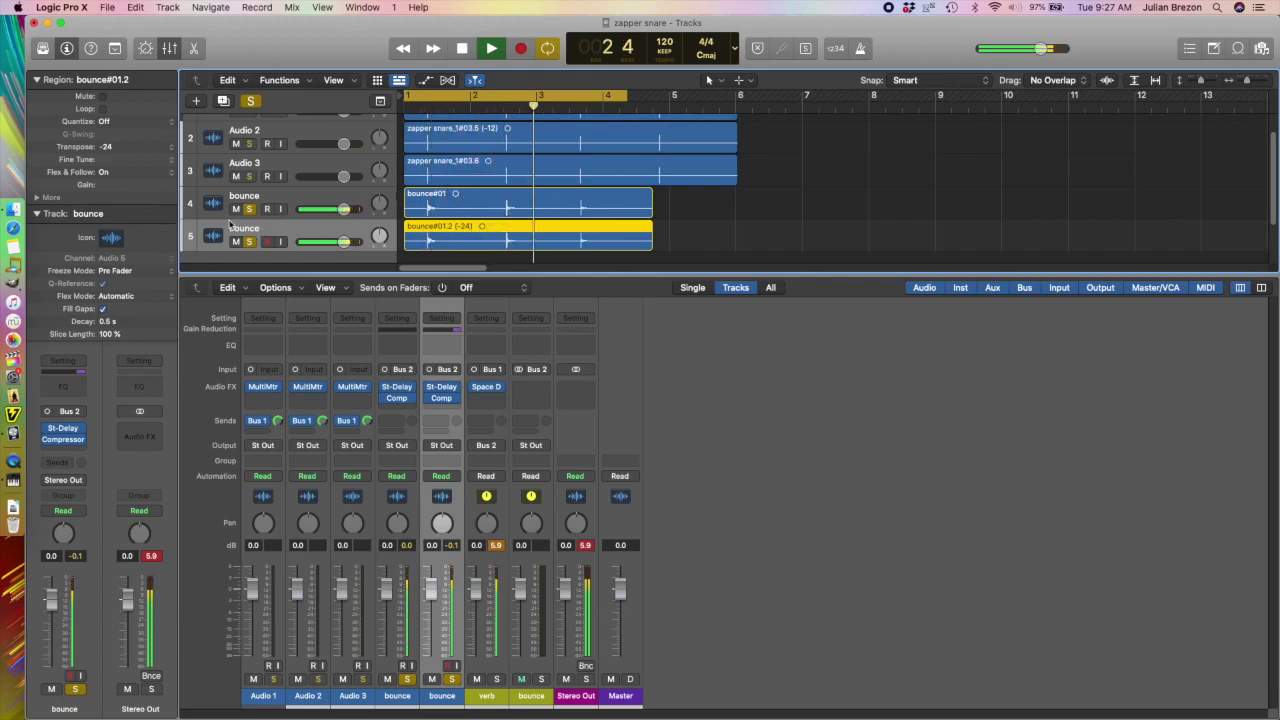
Set the copied bounce region's transposition to -7 and play the project from the beginning
{"action": "left_click_drag", "start_coordinate": [116, 143], "coordinate": [121, 110]}
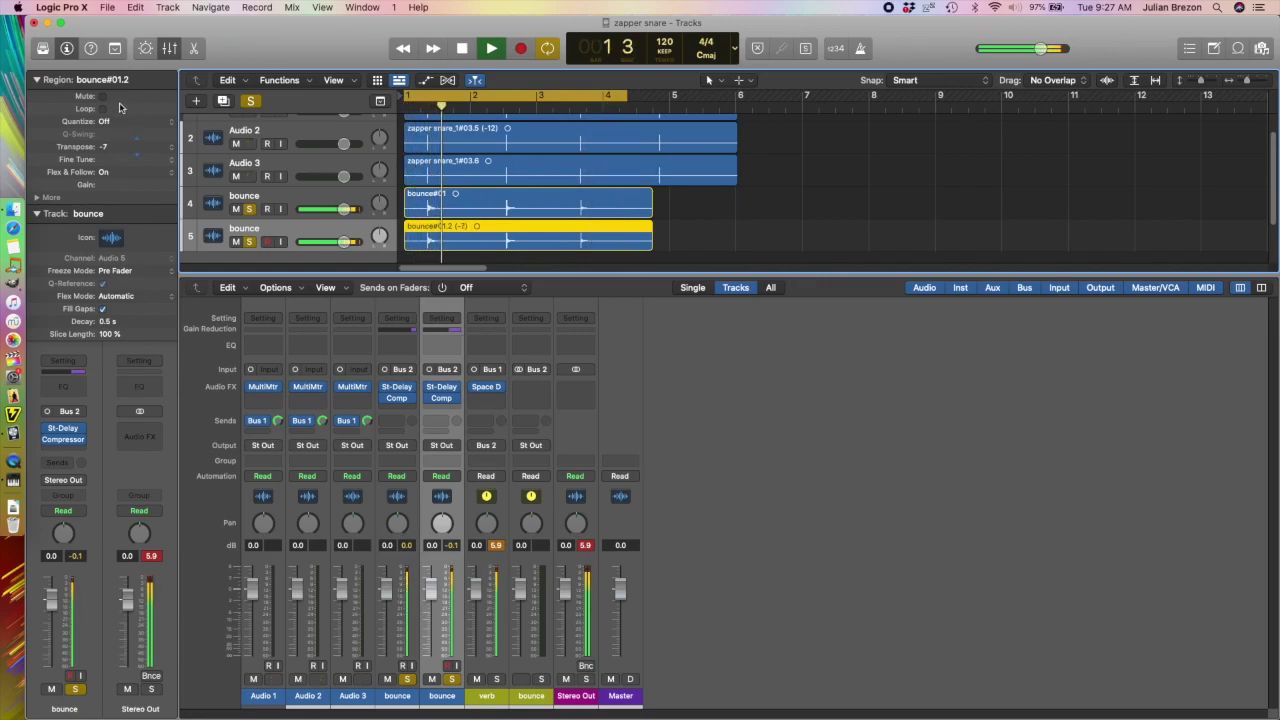
{"action": "key", "text": "space"}
{"action": "key", "text": "Return"}
{"action": "key", "text": "space"}
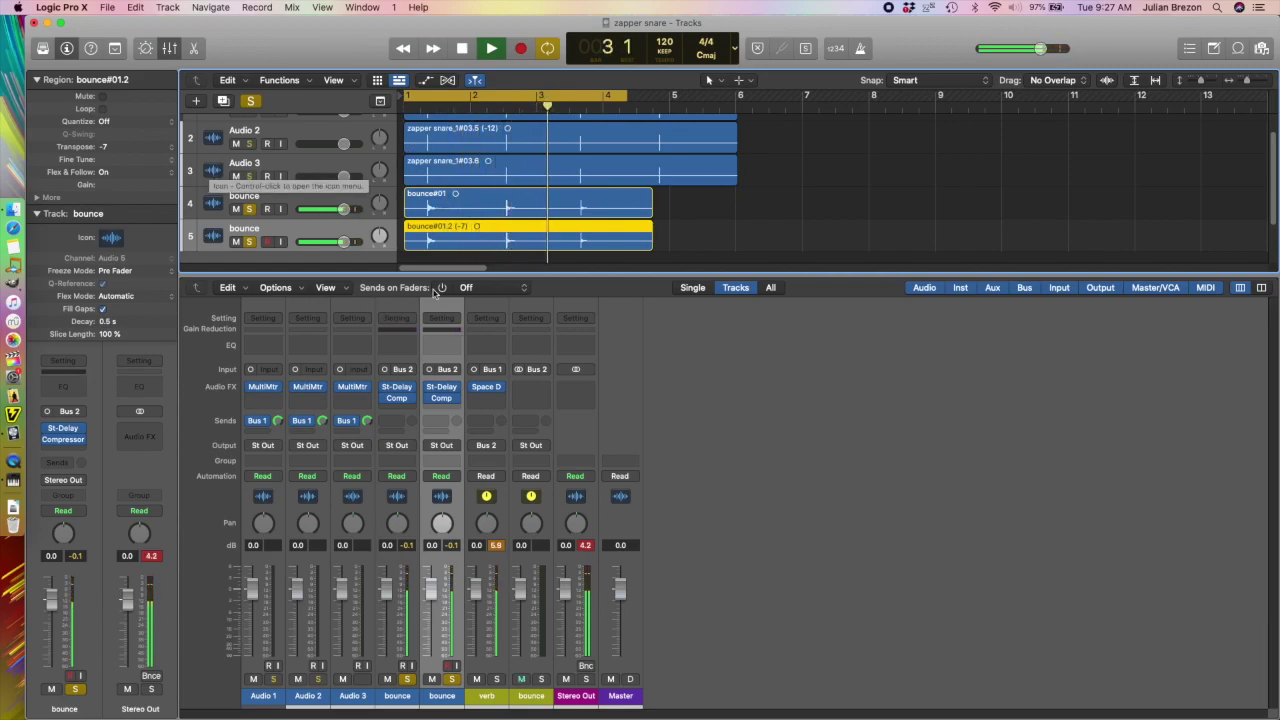
Trim both bounce regions to the first snare hit and shorten the cycle range around it
{"action": "left_click", "coordinate": [442, 400]}
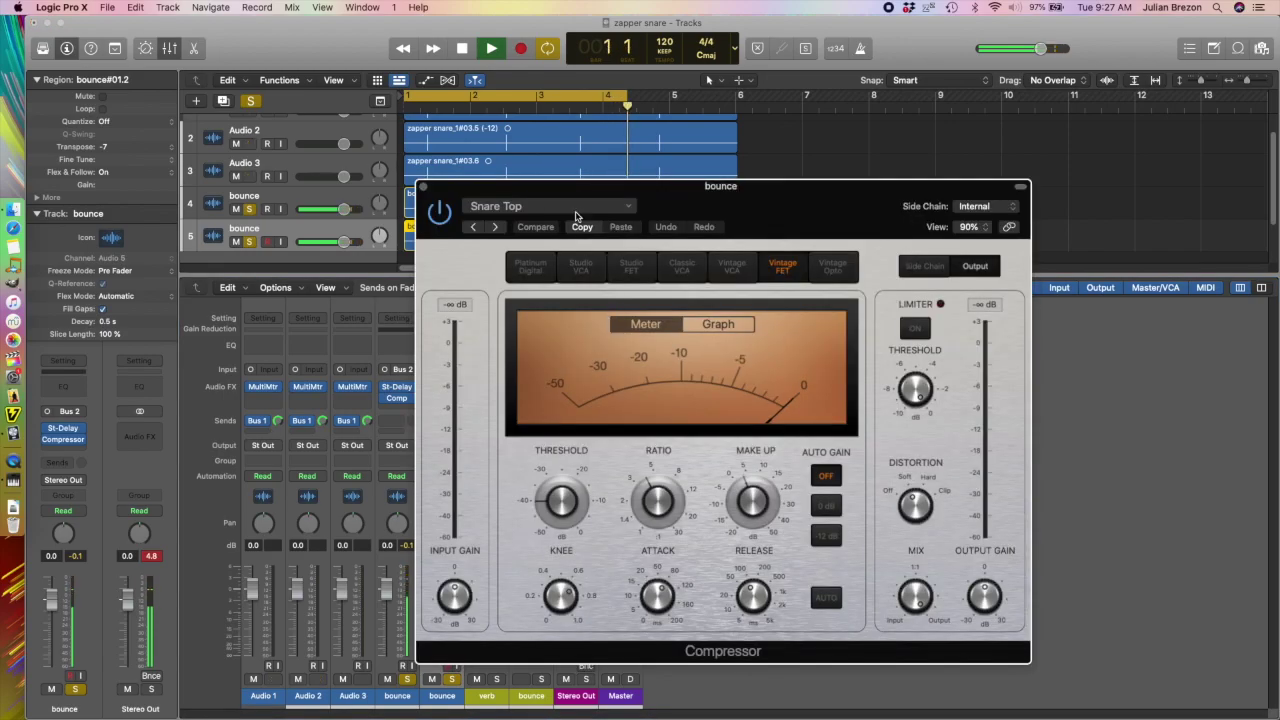
{"action": "left_click_drag", "start_coordinate": [584, 177], "coordinate": [725, 295]}
{"action": "key", "text": "space"}
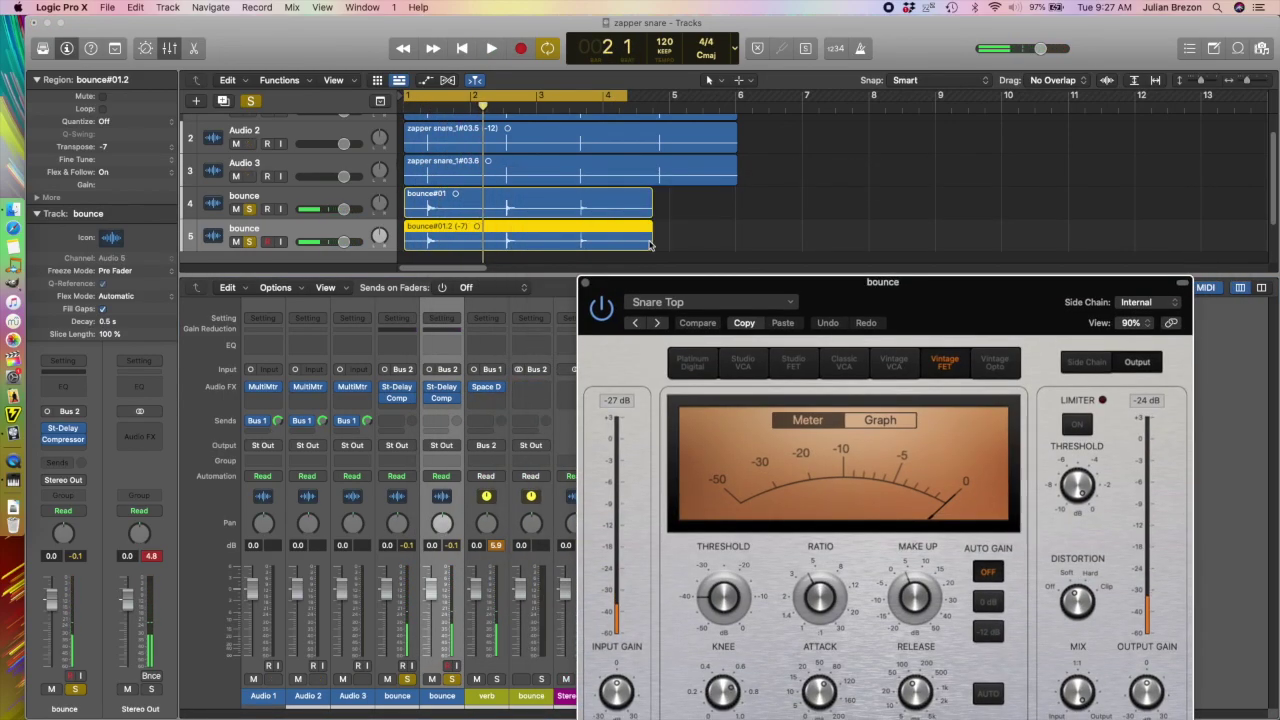
{"action": "left_click_drag", "start_coordinate": [650, 244], "coordinate": [437, 244]}
{"action": "key", "text": "space"}
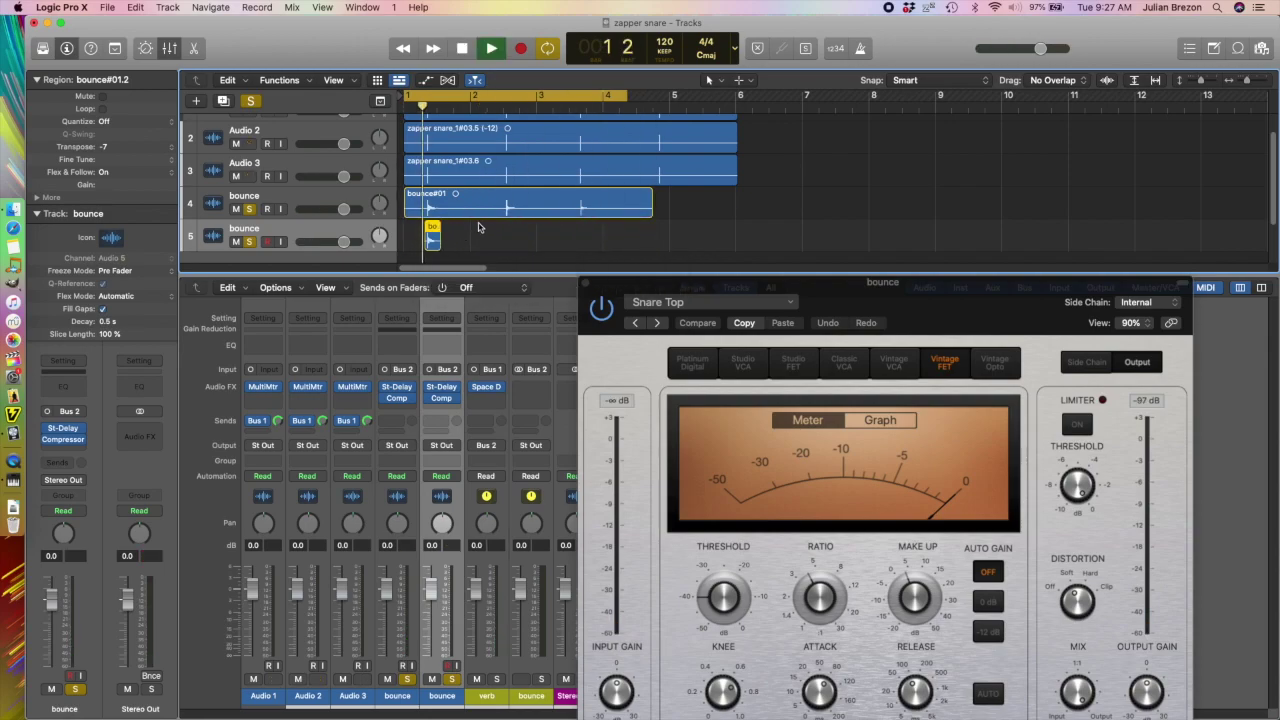
{"action": "left_click_drag", "start_coordinate": [585, 217], "coordinate": [436, 217]}
In the first bounce track's Compressor, turn on the limiter, lengthen the attack and set the release to 350 ms
{"action": "left_click", "coordinate": [784, 298]}
{"action": "left_click", "coordinate": [840, 291]}
{"action": "left_click_drag", "start_coordinate": [885, 308], "coordinate": [669, 217]}
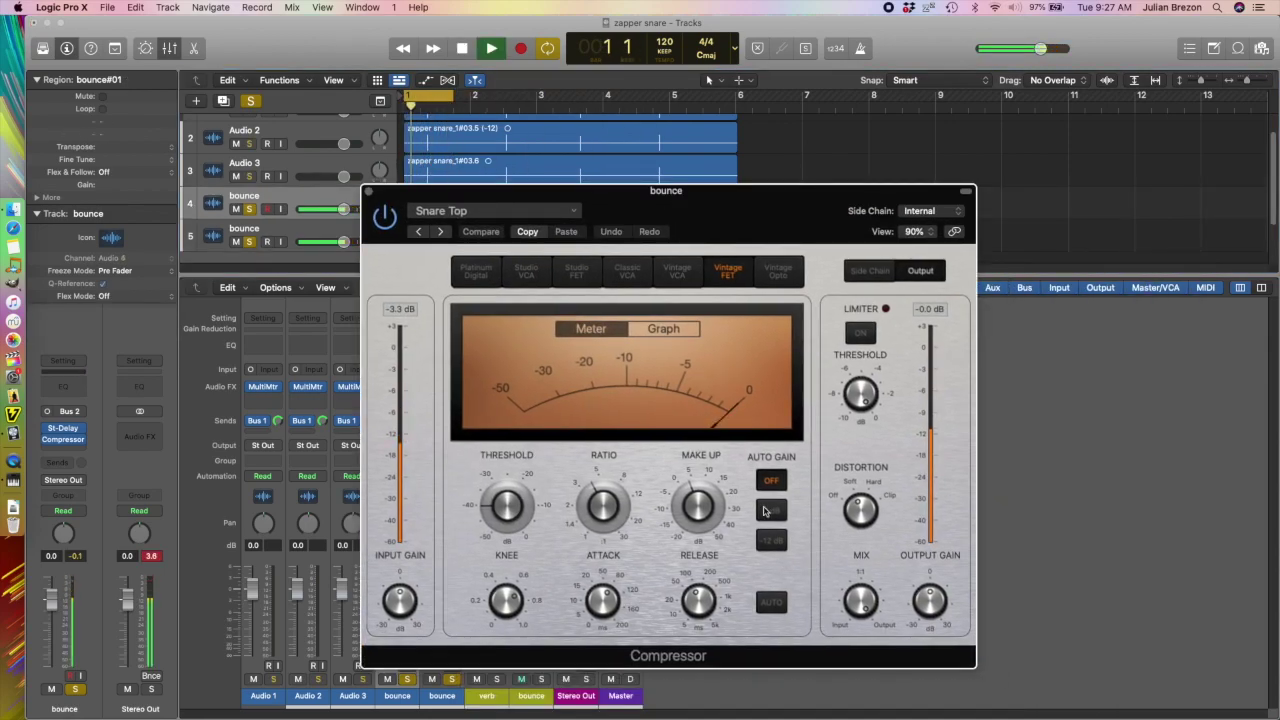
{"action": "left_click_drag", "start_coordinate": [714, 484], "coordinate": [714, 504]}
{"action": "left_click", "coordinate": [860, 333]}
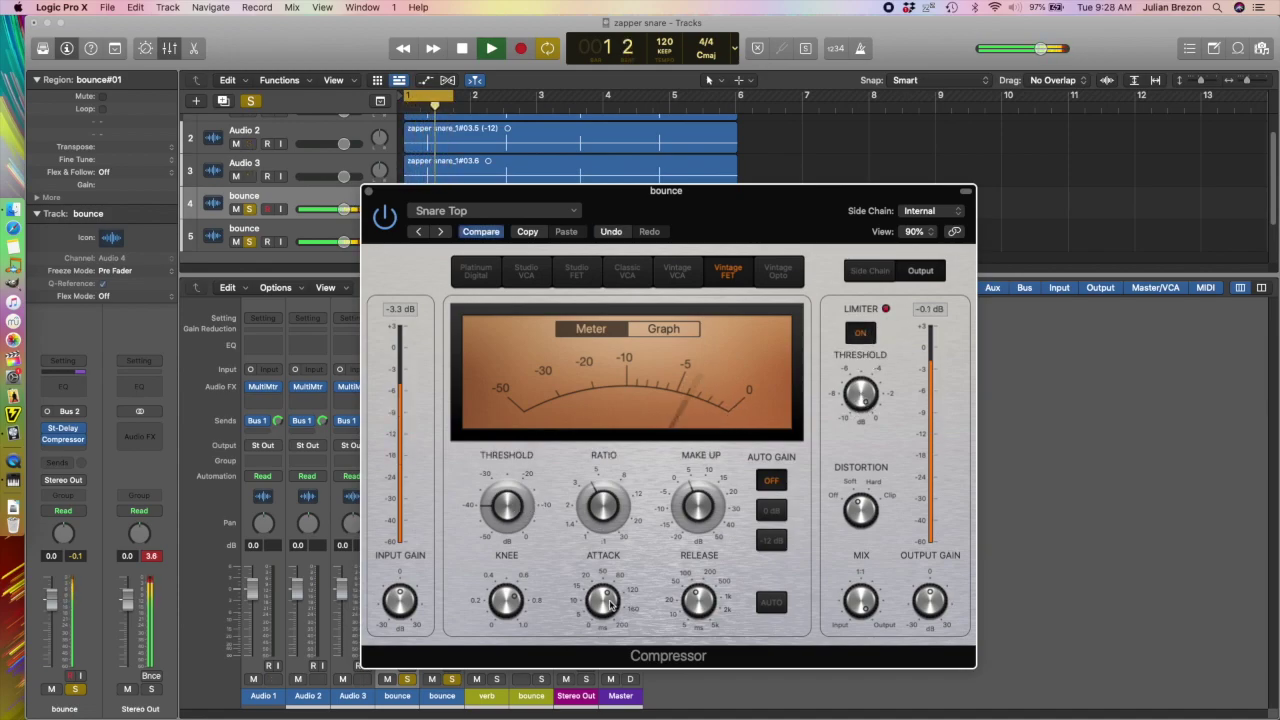
{"action": "left_click_drag", "start_coordinate": [601, 597], "coordinate": [606, 572]}
{"action": "left_click_drag", "start_coordinate": [706, 605], "coordinate": [708, 585]}
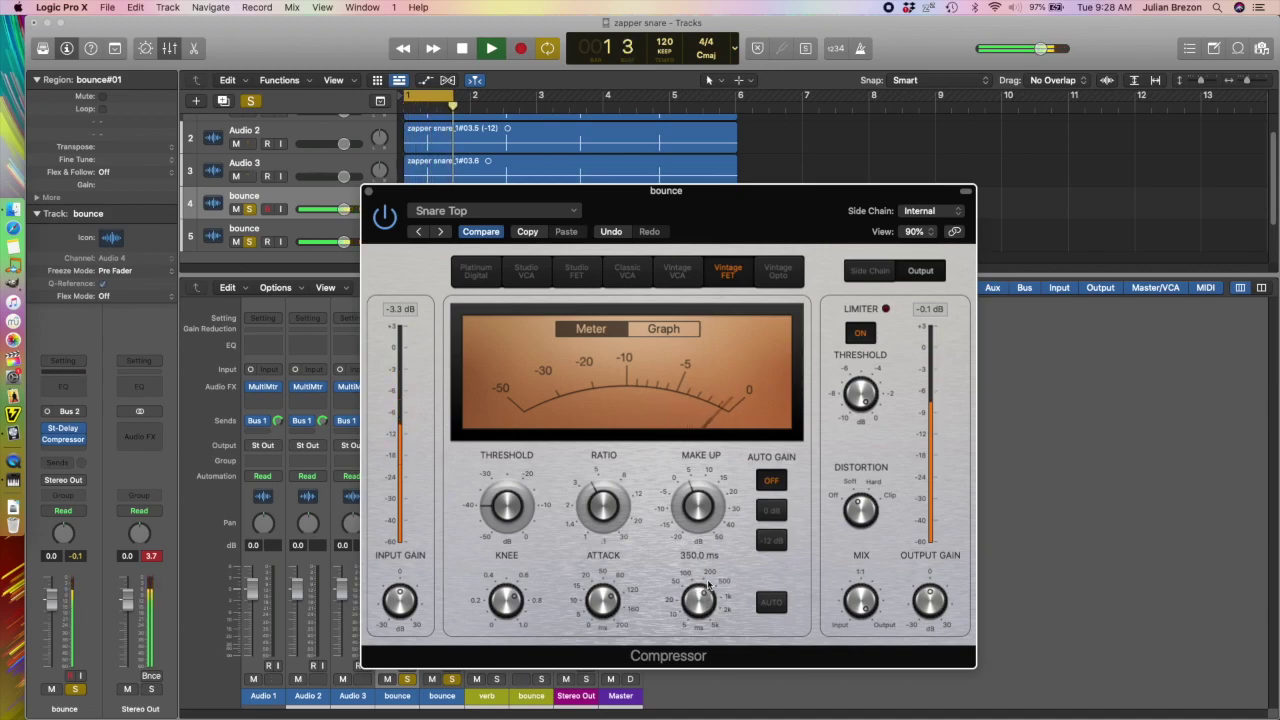
{"action": "left_click", "coordinate": [368, 191]}
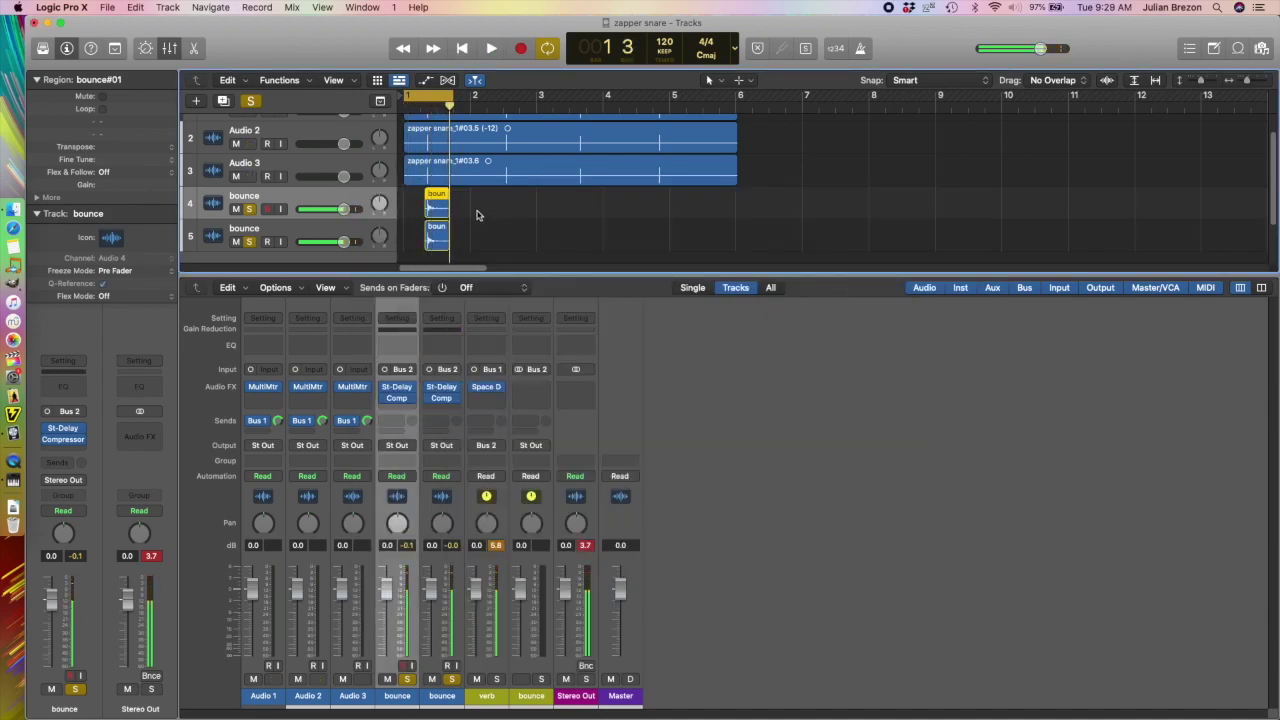
Record both bounce tracks through Bus 3 onto the new Audio 6 track, stop the recording and solo that track
{"action": "scroll", "coordinate": [471, 211], "scroll_direction": "up", "scroll_amount": 5}
{"action": "key", "text": "space"}
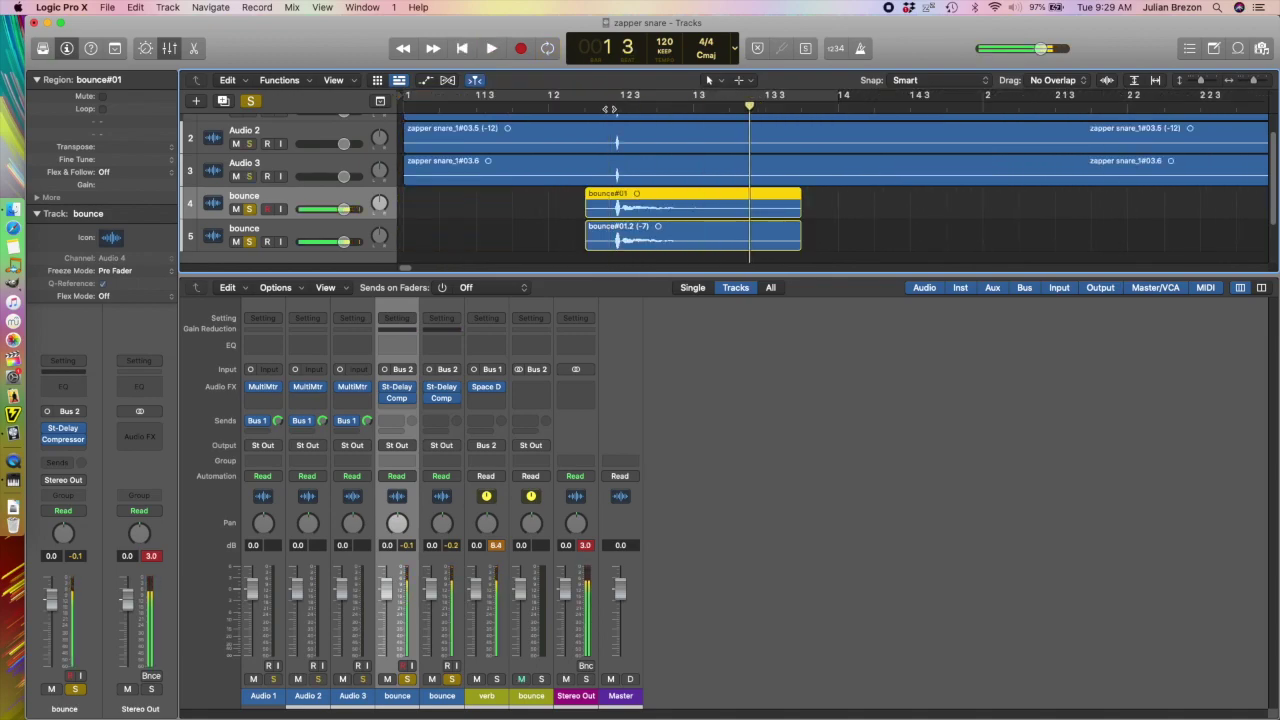
{"action": "scroll", "coordinate": [621, 203], "scroll_direction": "up", "scroll_amount": 2}
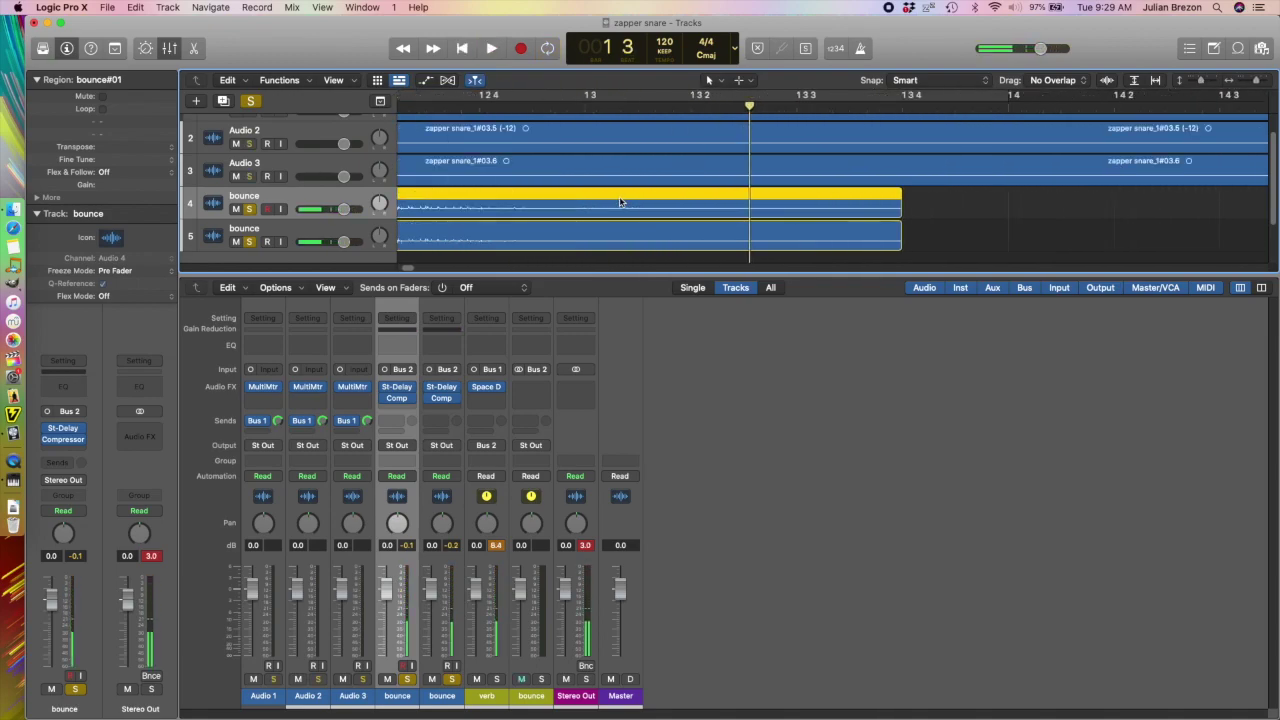
{"action": "scroll", "coordinate": [621, 200], "scroll_direction": "down", "scroll_amount": 4}
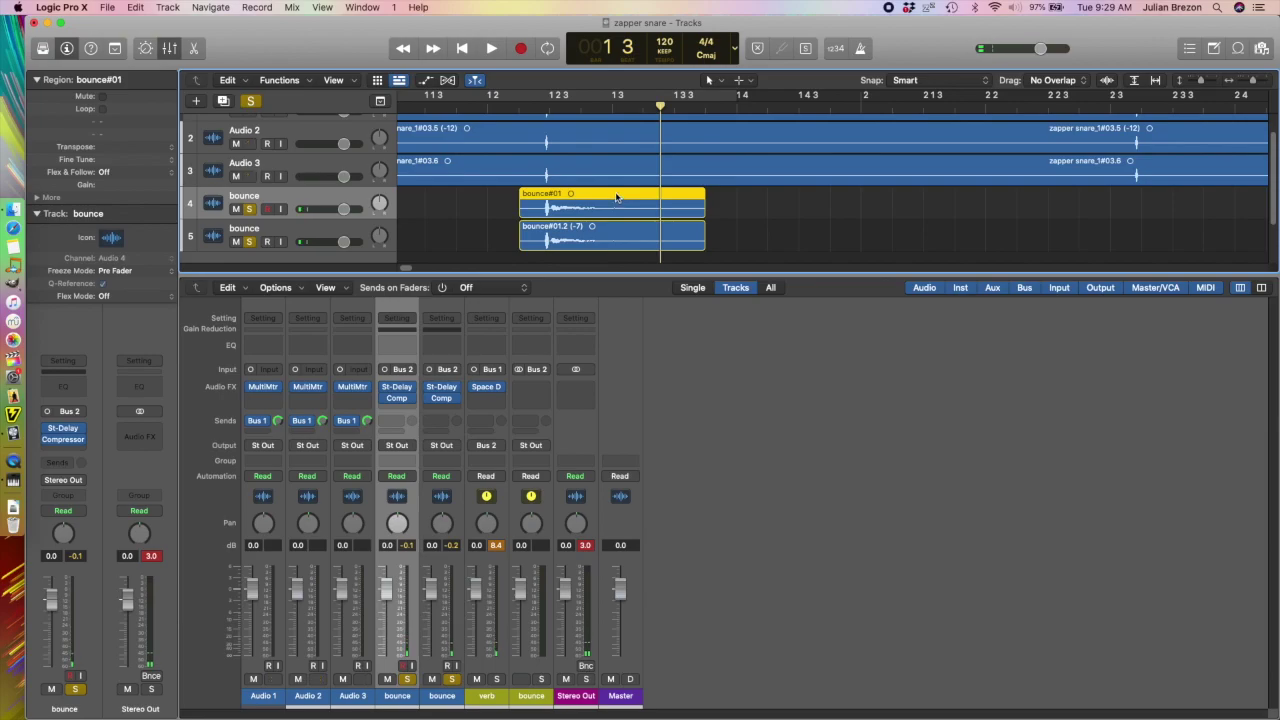
{"action": "scroll", "coordinate": [616, 197], "scroll_direction": "down", "scroll_amount": 4}
{"action": "scroll", "coordinate": [616, 197], "scroll_direction": "up", "scroll_amount": 1}
{"action": "left_click", "coordinate": [520, 49]}
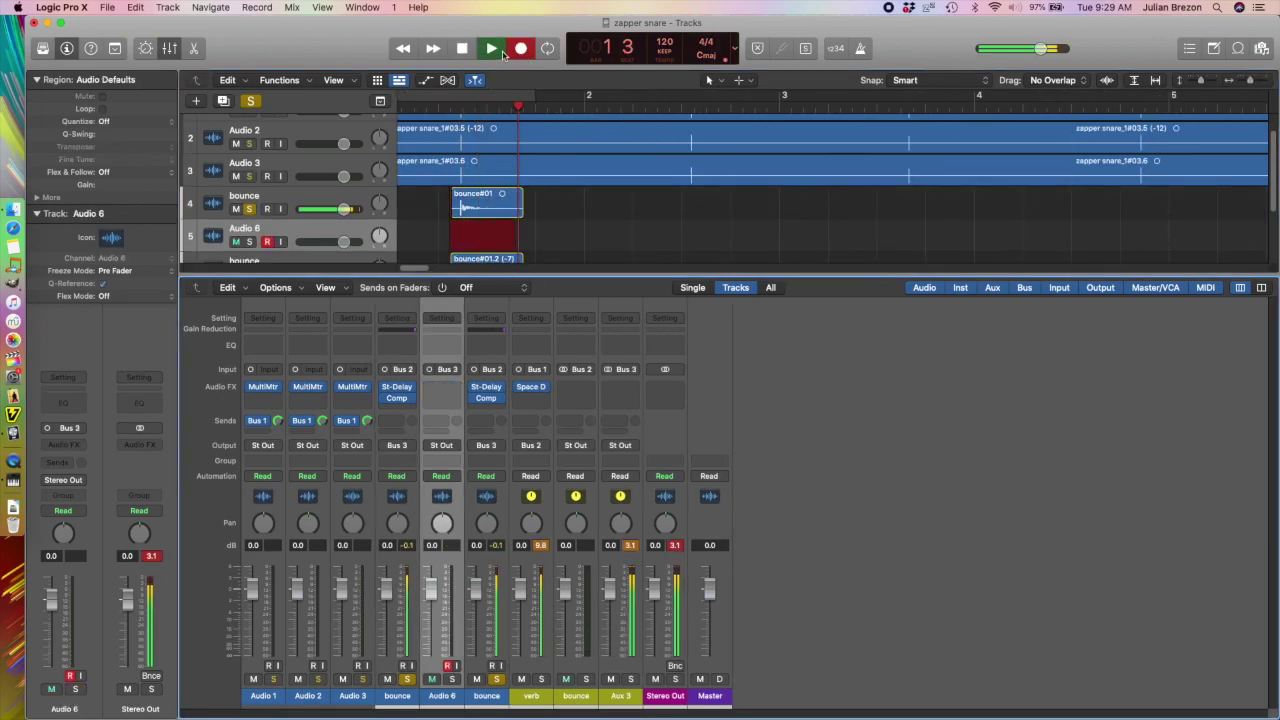
{"action": "left_click", "coordinate": [462, 48]}
{"action": "scroll", "coordinate": [487, 238], "scroll_direction": "down", "scroll_amount": 1}
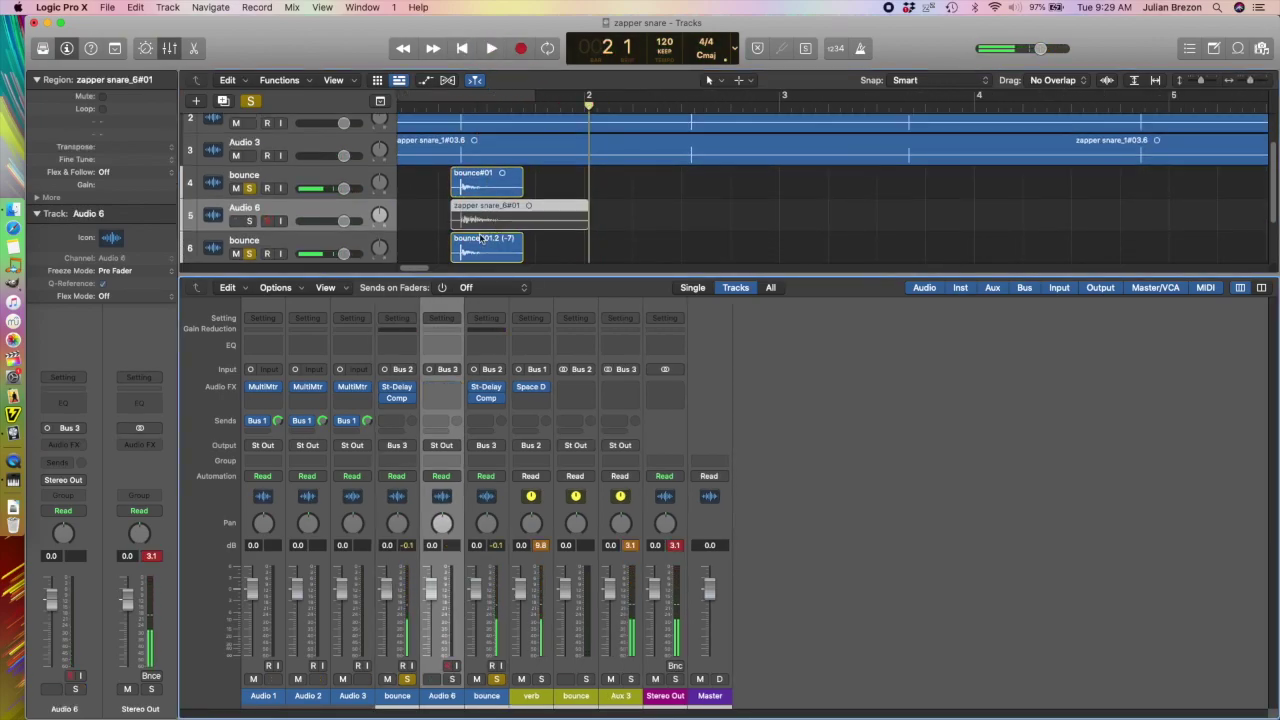
{"action": "left_click", "coordinate": [251, 221]}
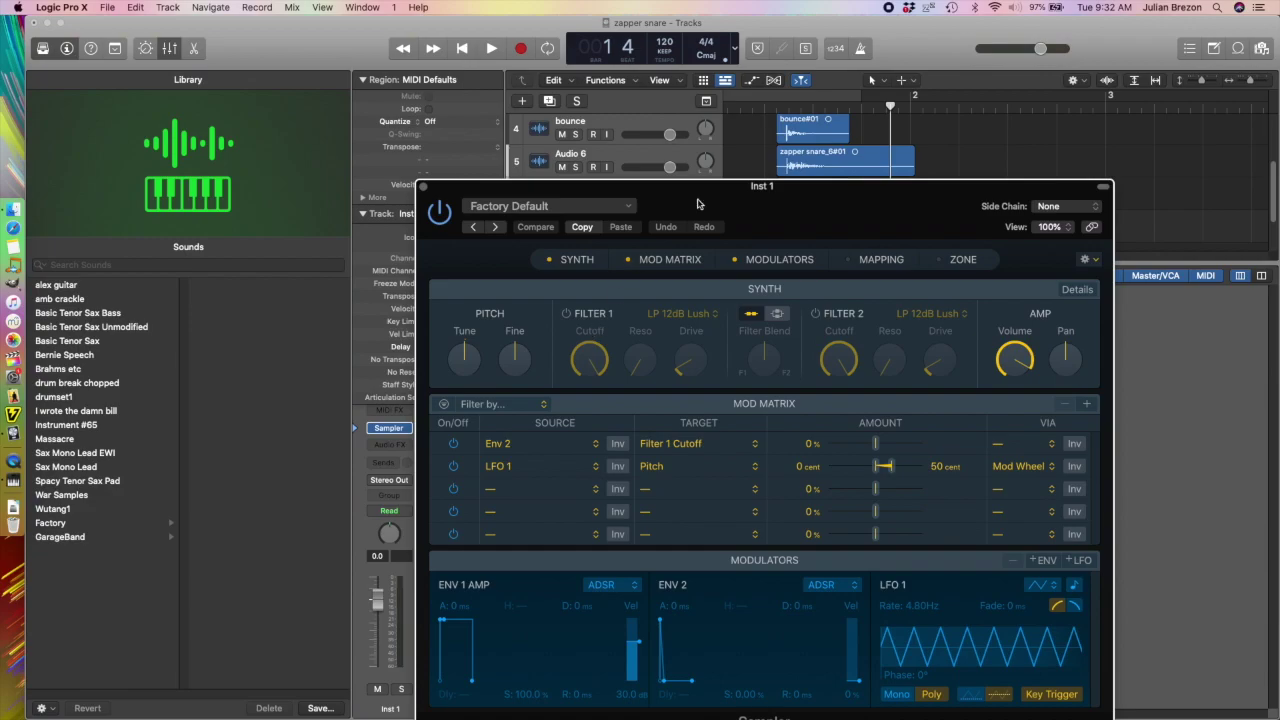
Map the recorded Audio 6 region to the C#1 key in the Inst 1 Sampler
{"action": "left_click_drag", "start_coordinate": [698, 204], "coordinate": [591, 277]}
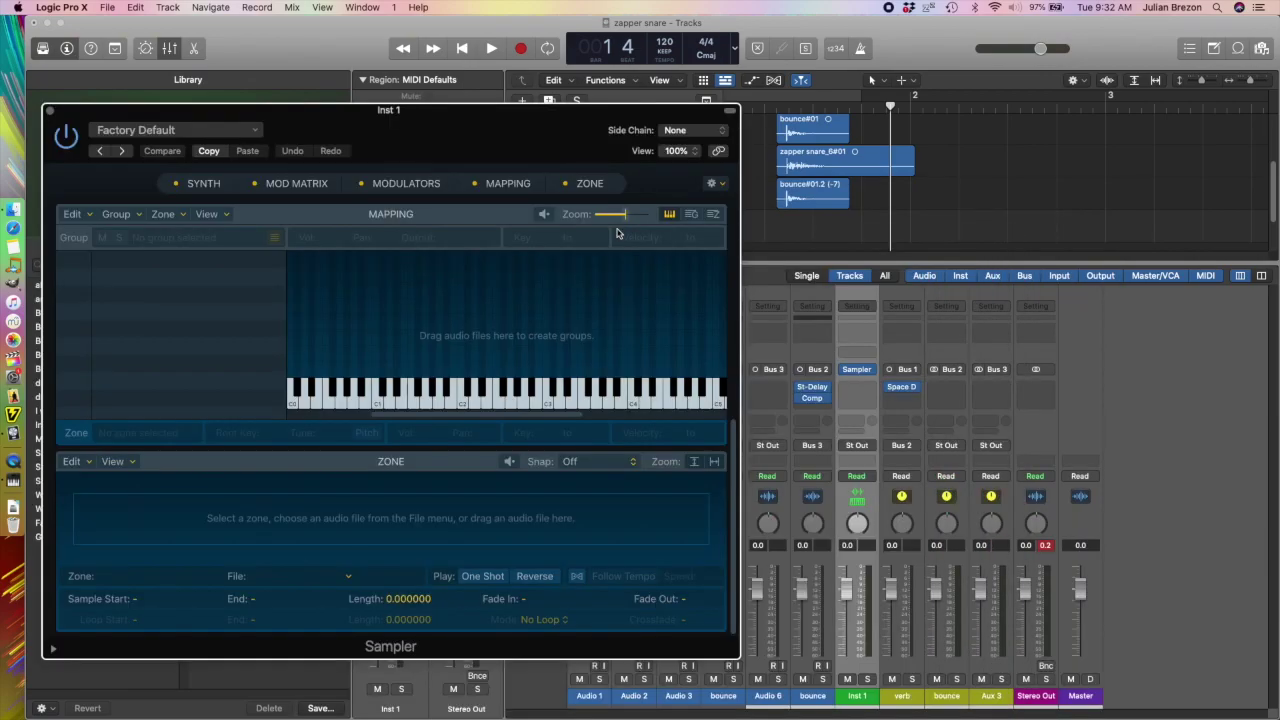
{"action": "left_click_drag", "start_coordinate": [615, 121], "coordinate": [637, 261]}
{"action": "left_click_drag", "start_coordinate": [822, 165], "coordinate": [358, 513]}
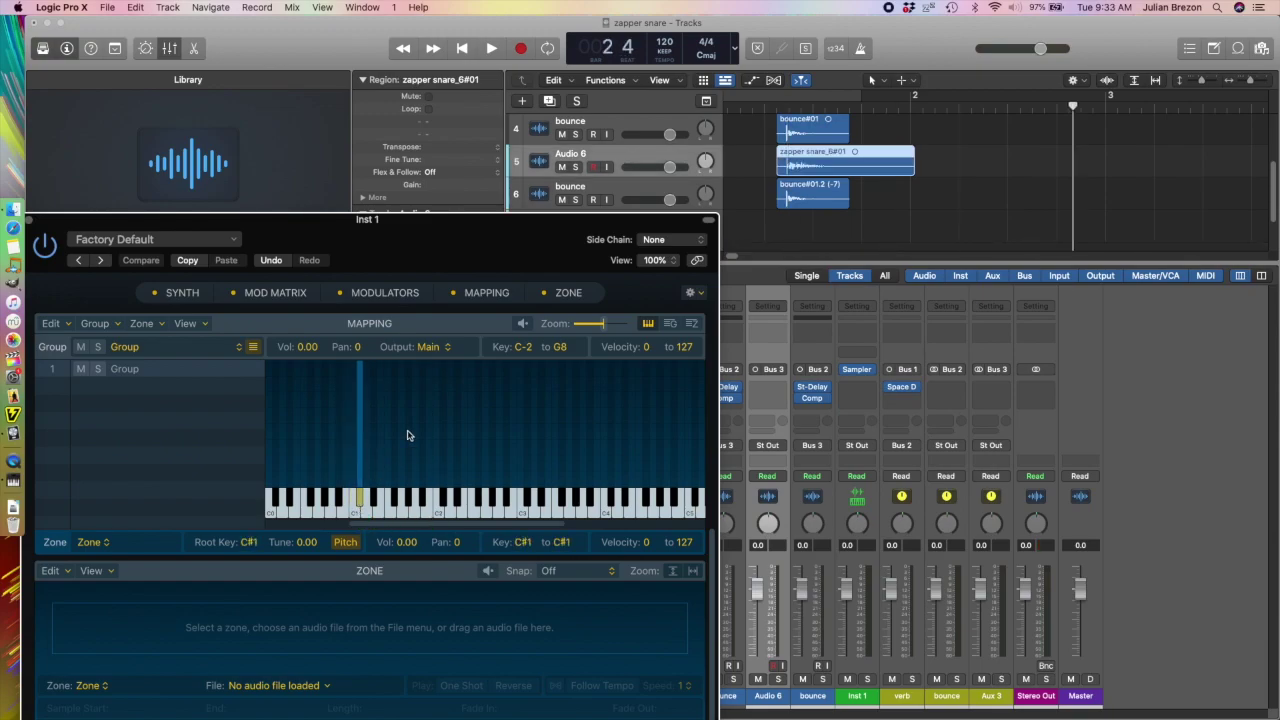
Set the zone's sample start to 4829 at the snare's onset and turn on One Shot playback
{"action": "left_click_drag", "start_coordinate": [151, 475], "coordinate": [197, 474]}
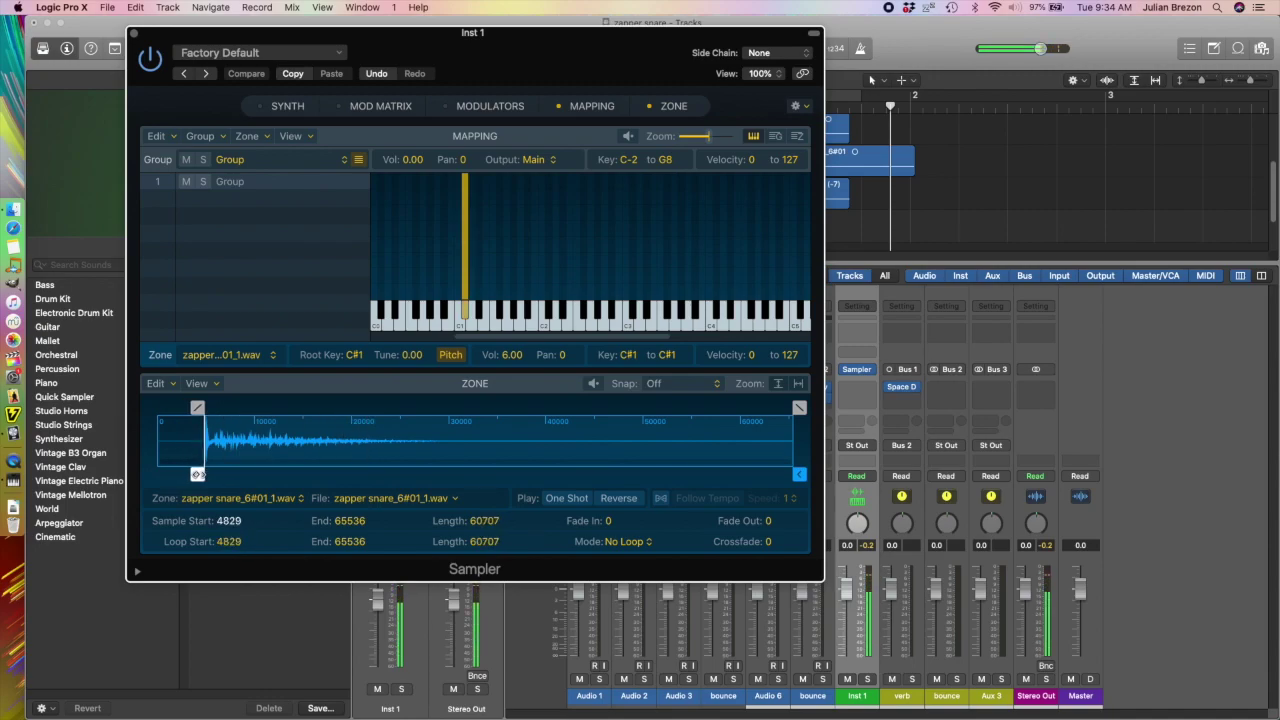
{"action": "left_click", "coordinate": [567, 497]}
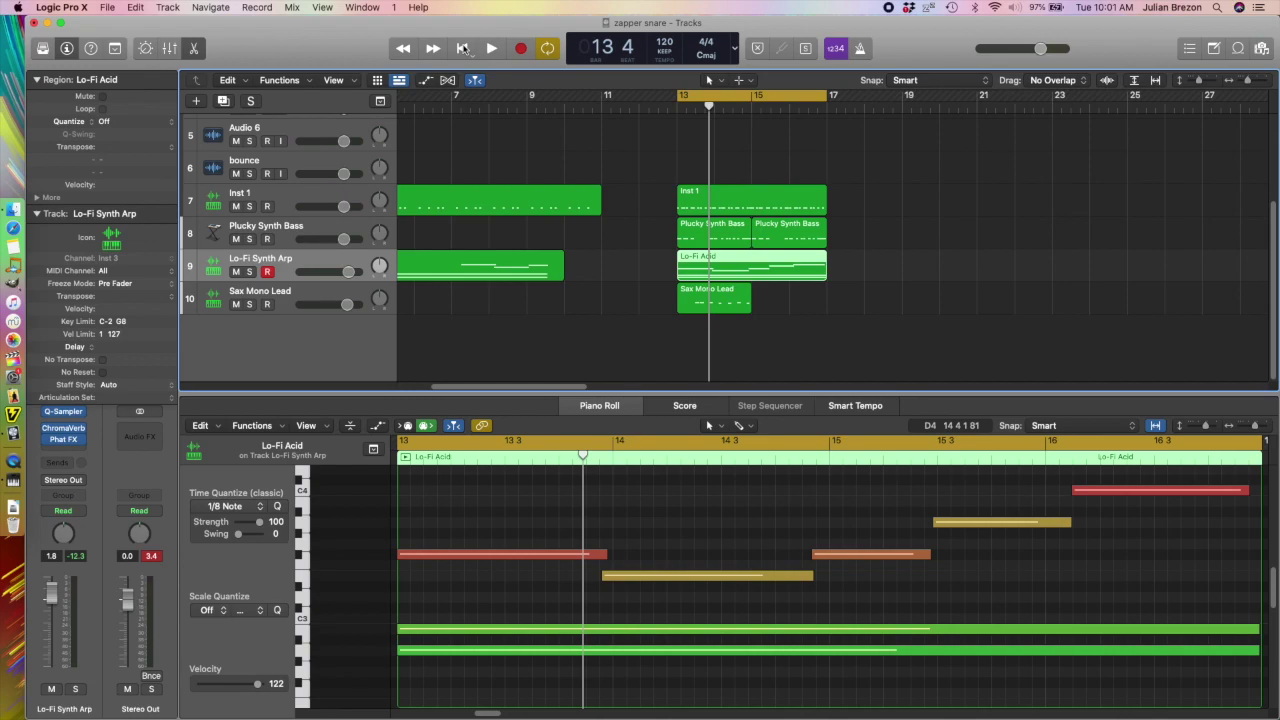
Play back the full arrangement from bar 13
{"action": "left_click", "coordinate": [463, 48]}
{"action": "left_click", "coordinate": [683, 100]}
{"action": "key", "text": "space"}
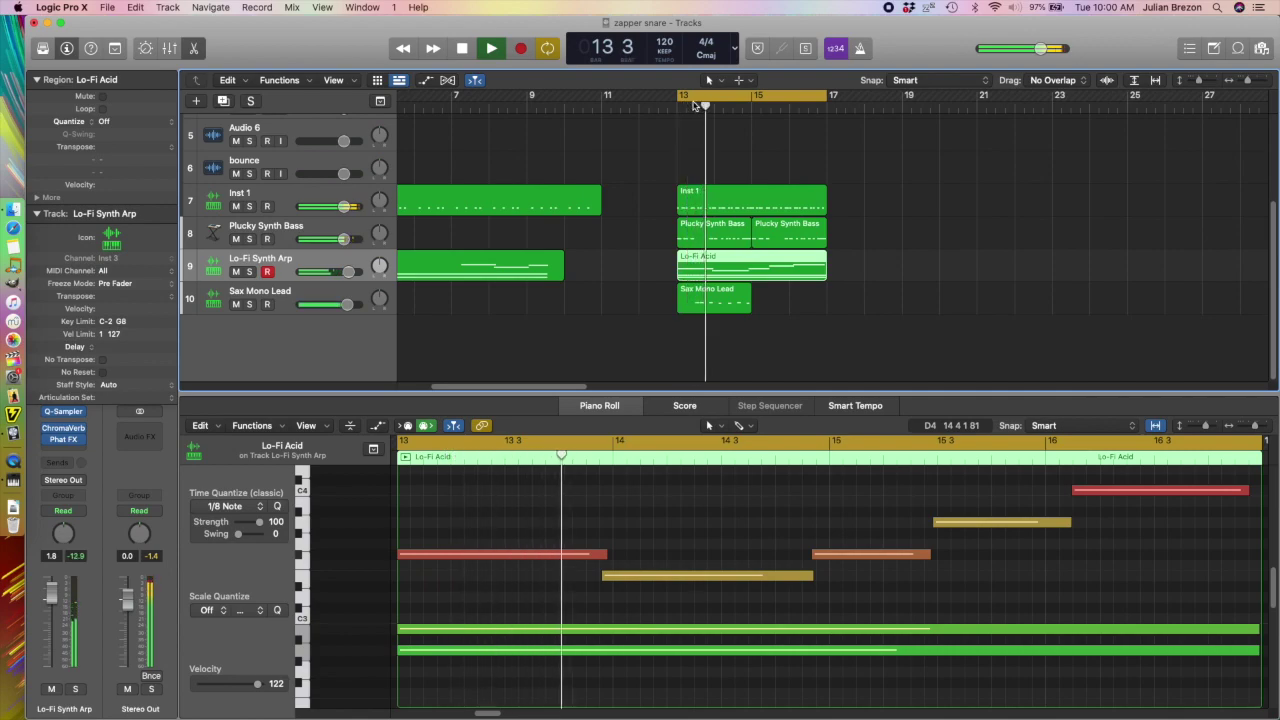